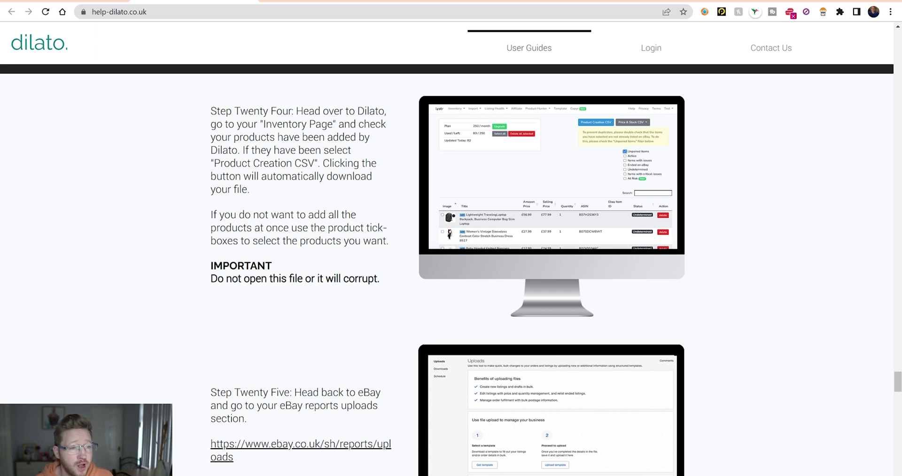
# Step: Review the user guide's steps on grabbing ASINs, importing Amazon products and setting up an eBay business account
pyautogui.scroll(15, 451, 268)
pyautogui.scroll(15, 328, 224)
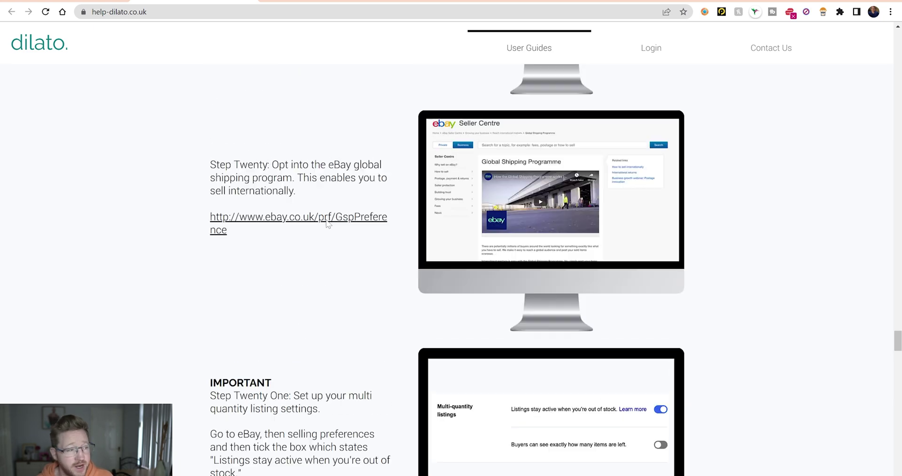
pyautogui.scroll(15, 328, 224)
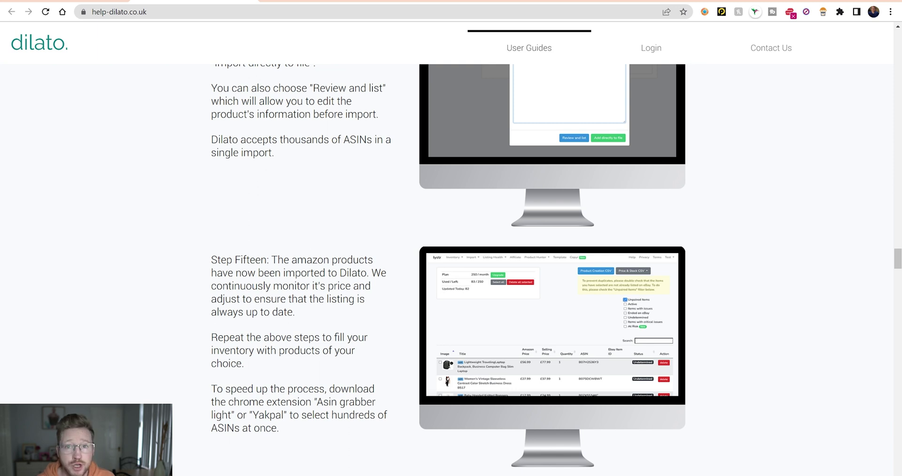
pyautogui.scroll(6, 319, 230)
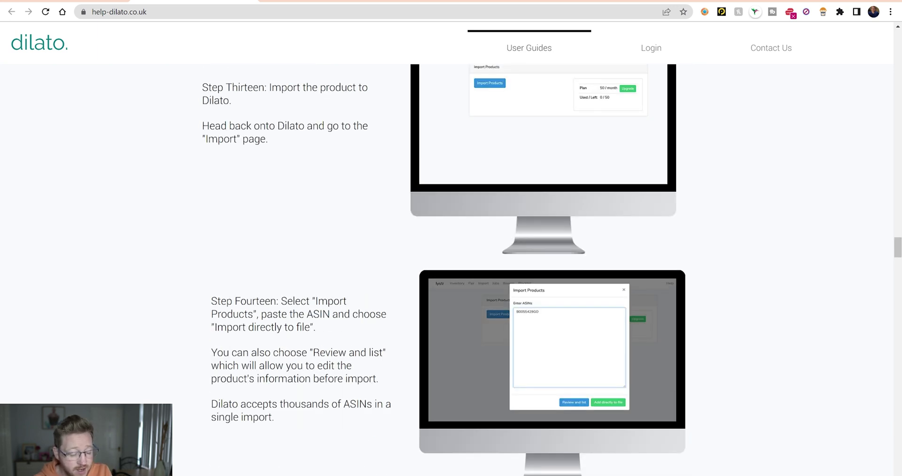
pyautogui.scroll(9, 297, 263)
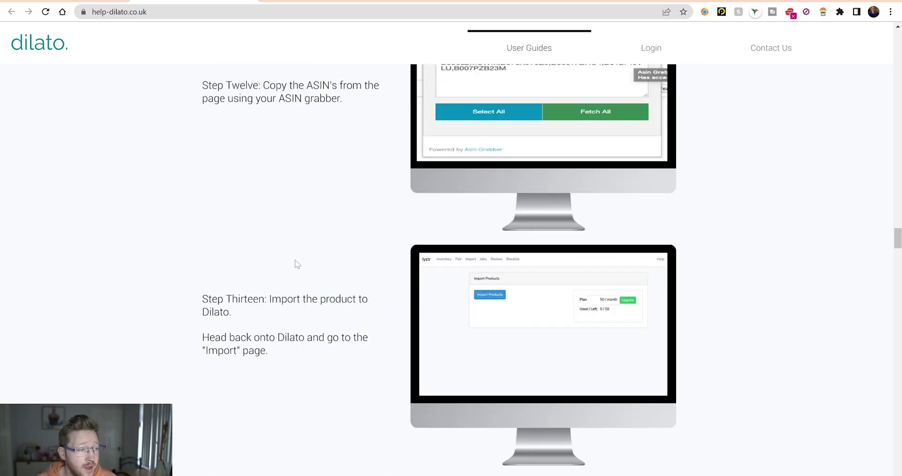
pyautogui.scroll(-8, 297, 263)
pyautogui.scroll(-20, 297, 264)
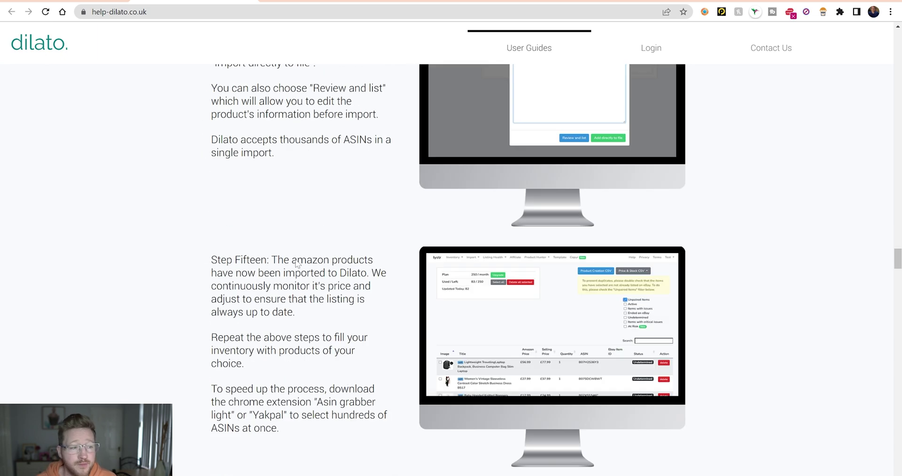
pyautogui.scroll(5, 297, 263)
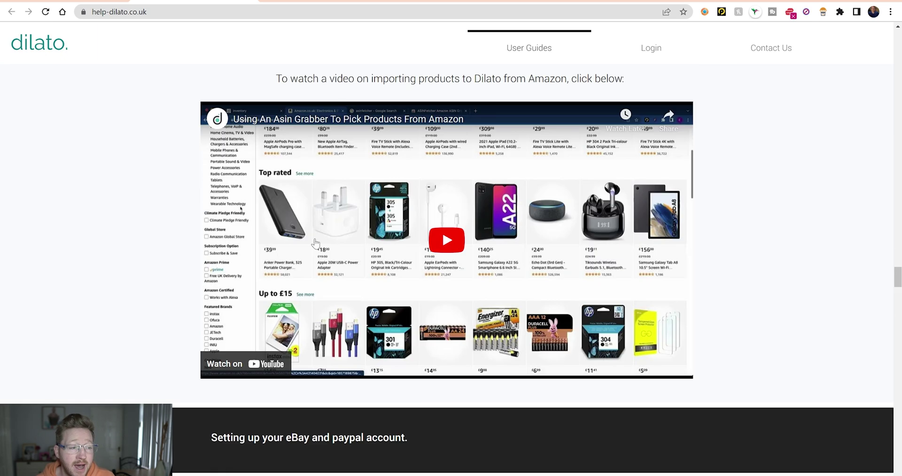
pyautogui.scroll(-5, 348, 249)
pyautogui.scroll(-1, 348, 249)
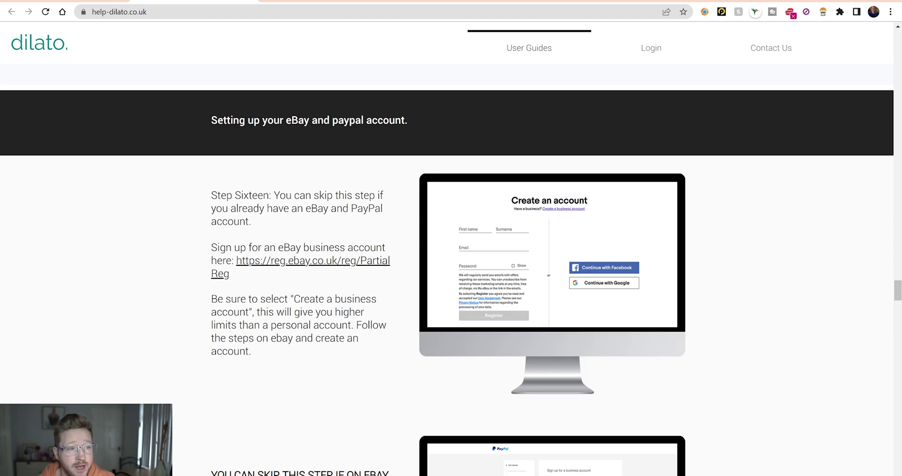
# Step: Switch to the Dilato store settings and review them from the profit settings through to the product template text fields
pyautogui.hotkey('ctrl', 'Tab')
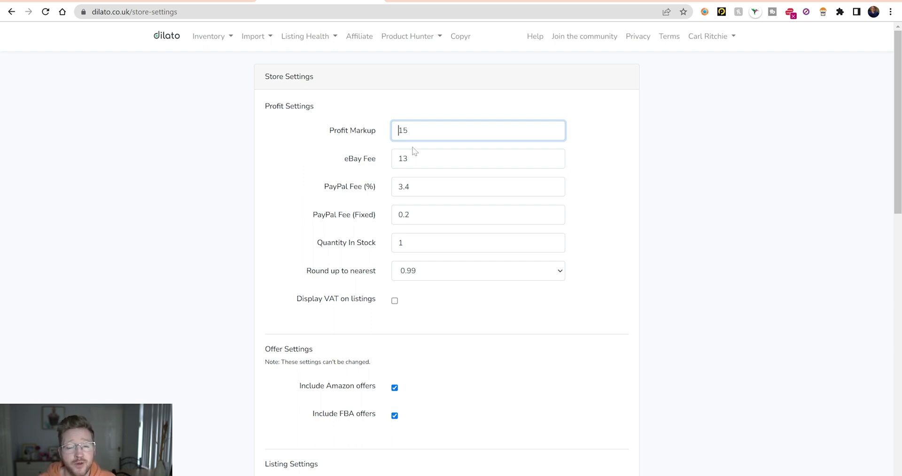
pyautogui.press('End')
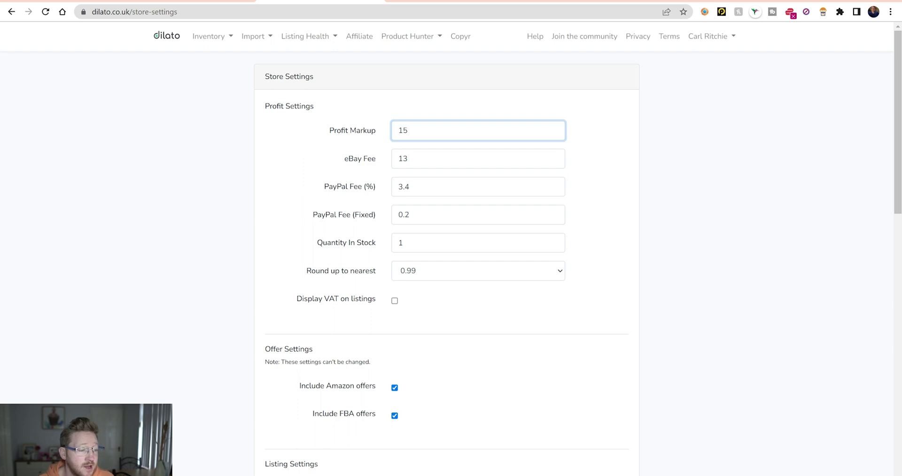
pyautogui.click(729, 37)
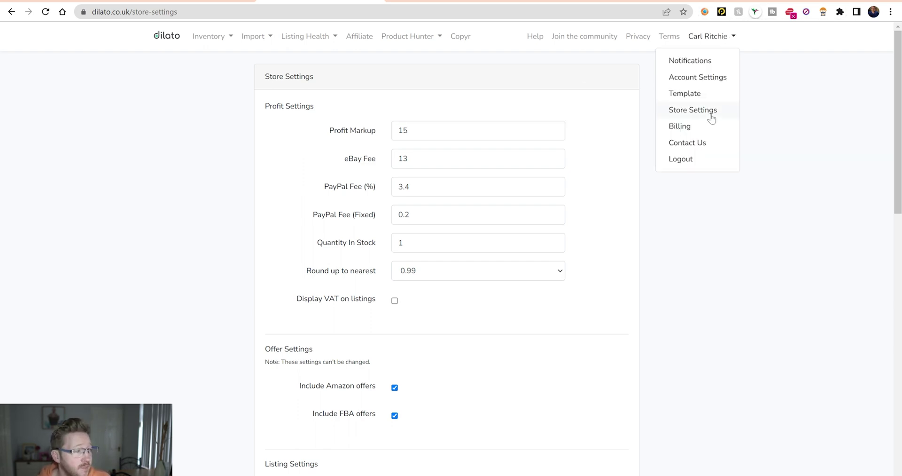
pyautogui.scroll(-2, 451, 217)
pyautogui.scroll(-10, 450, 217)
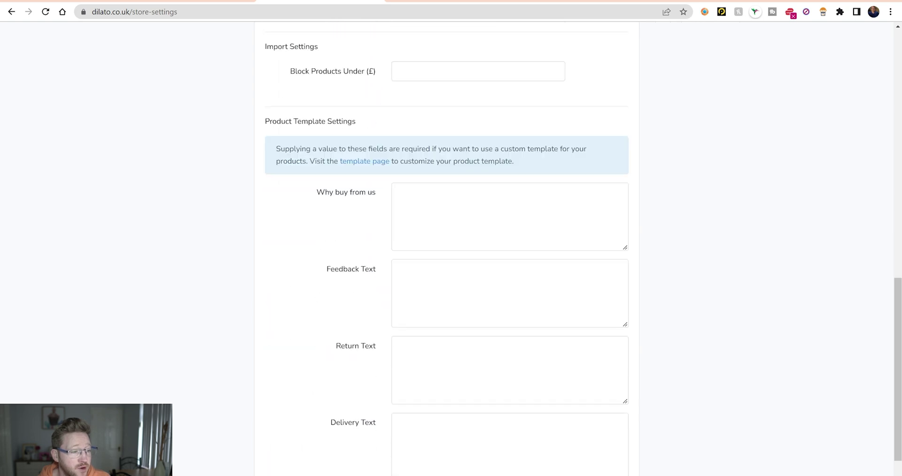
pyautogui.click(399, 192)
pyautogui.scroll(-1, 451, 235)
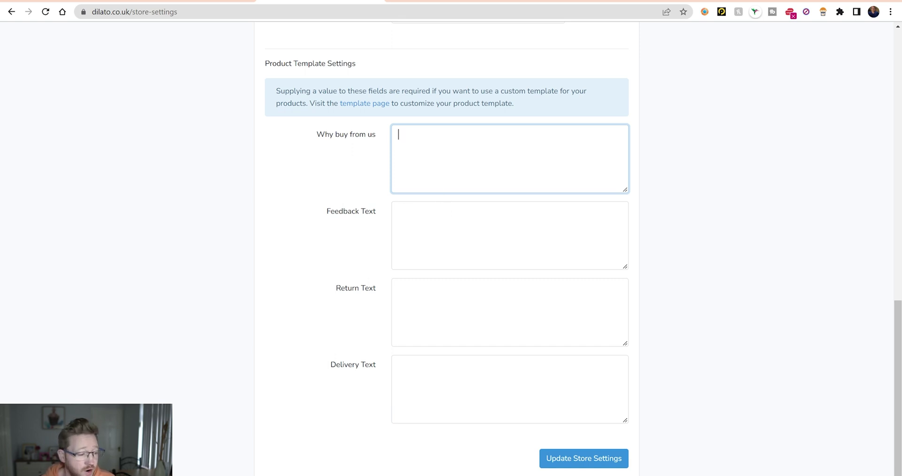
pyautogui.scroll(1, 266, 342)
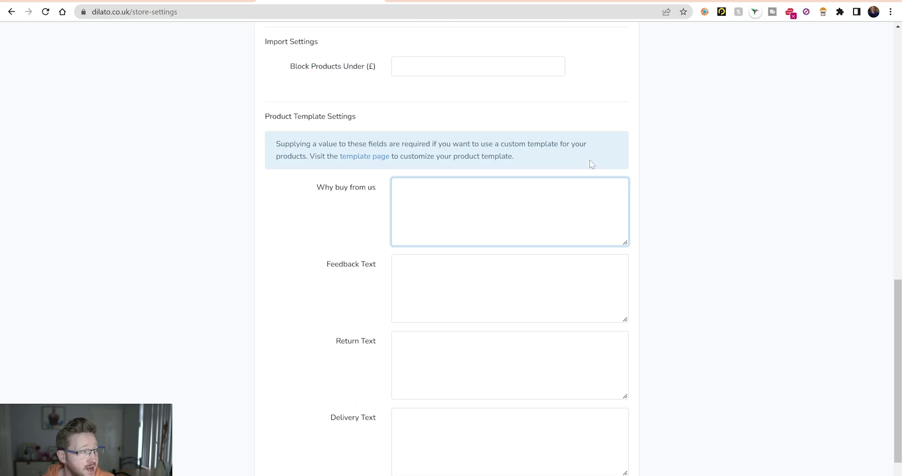
pyautogui.scroll(10, 630, 155)
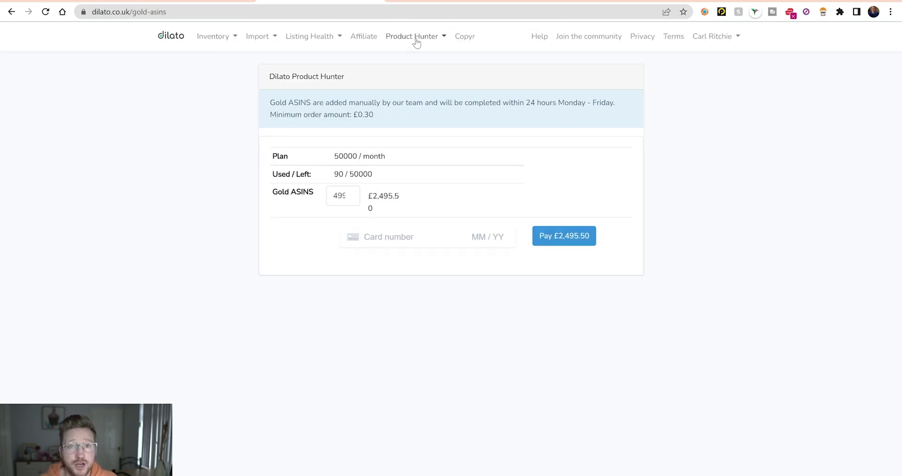
# Step: Enter 910 and then 100 as the Gold ASINS quantity to check the price of each order
pyautogui.doubleClick(343, 195)
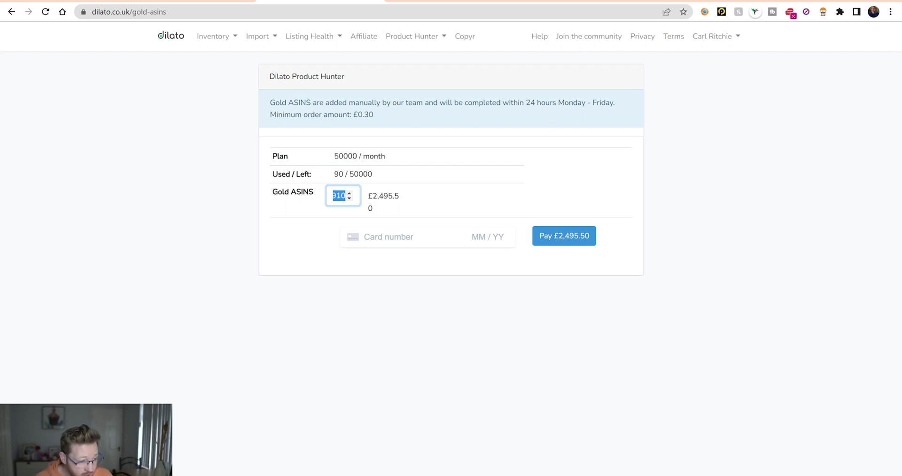
pyautogui.write('910')
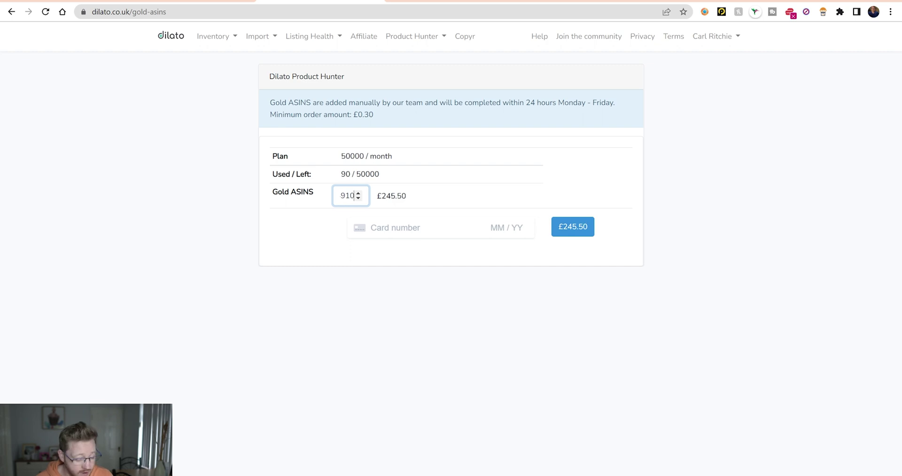
pyautogui.press('BackSpace')
pyautogui.press('BackSpace')
pyautogui.press('BackSpace')
pyautogui.write('100')
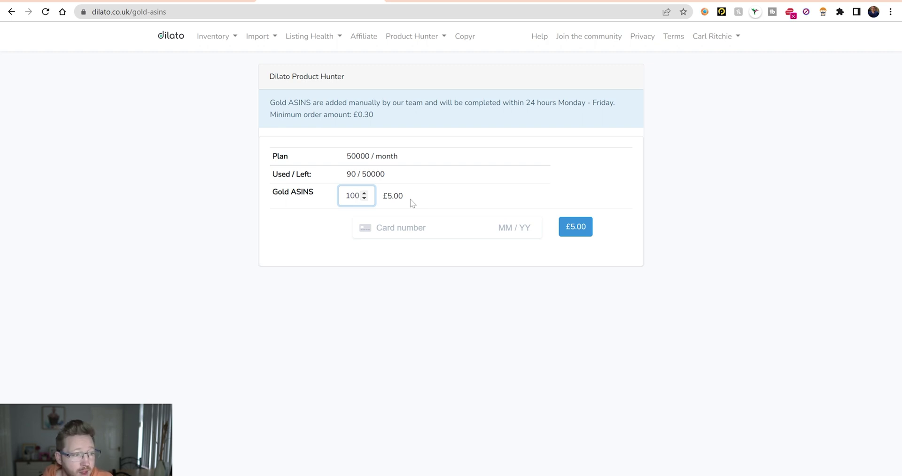
pyautogui.click(407, 198)
pyautogui.moveTo(405, 198); pyautogui.dragTo(383, 197)
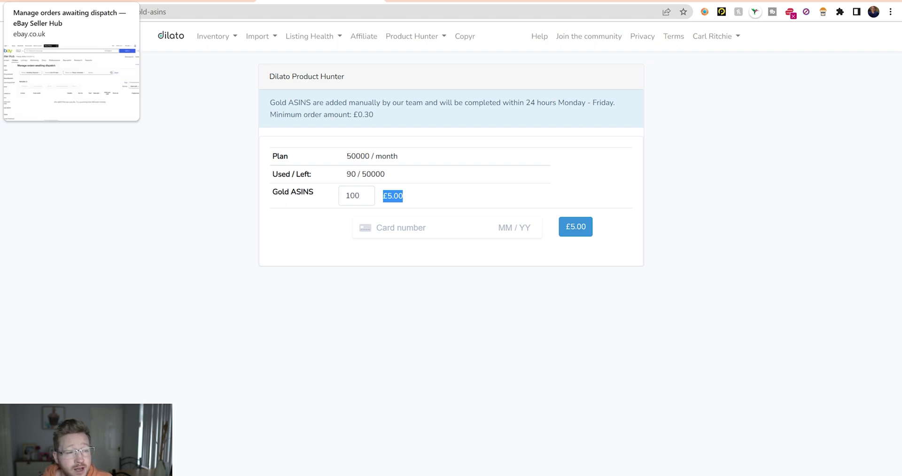
pyautogui.click(71, 1)
pyautogui.click(195, 2)
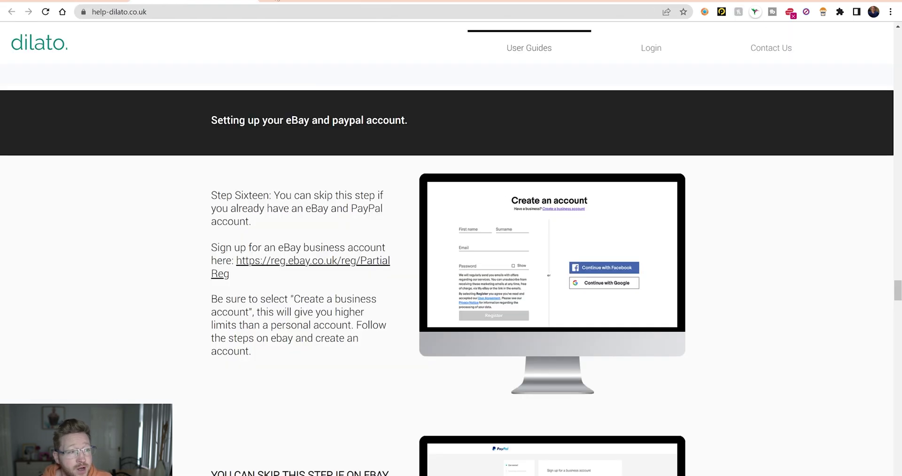
pyautogui.hotkey('ctrl', 'Tab')
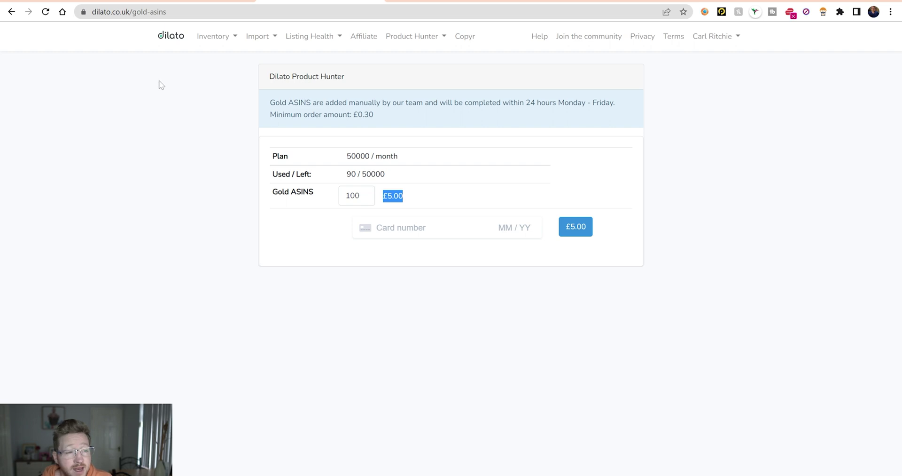
# Step: Open the product inventory and look over the imported products
pyautogui.click(224, 40)
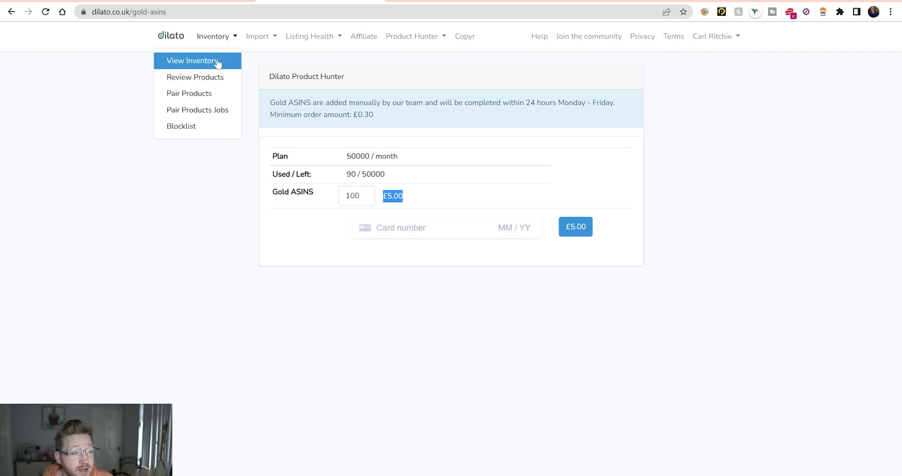
pyautogui.click(218, 62)
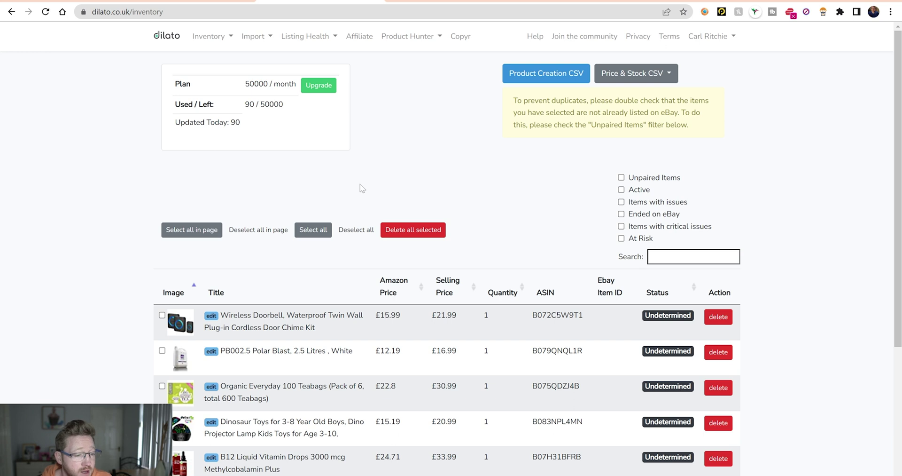
pyautogui.scroll(-2, 394, 173)
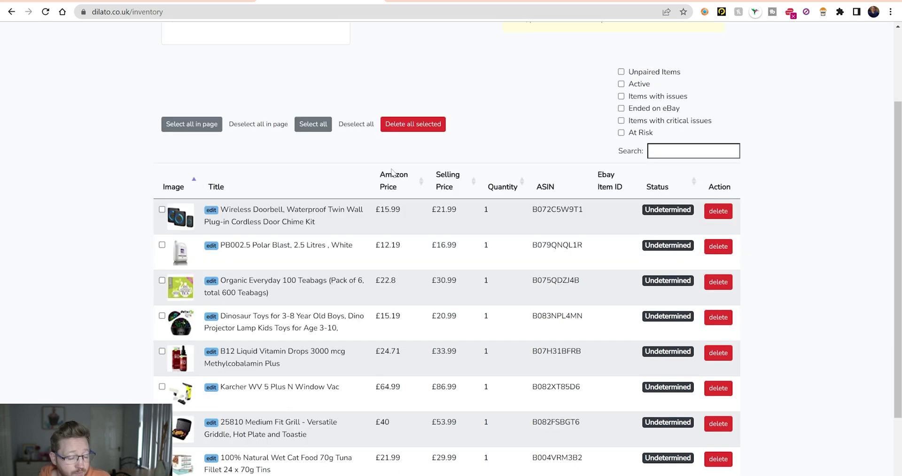
pyautogui.scroll(2, 394, 173)
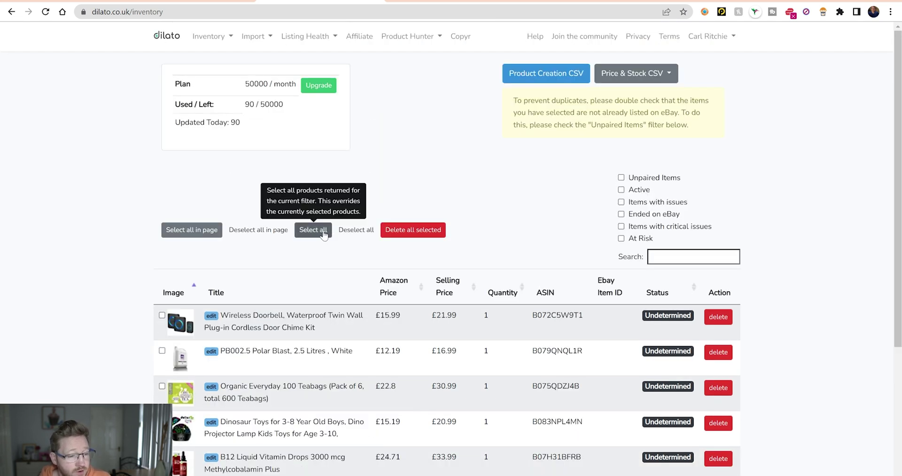
# Step: Select all products in the inventory and download their product creation CSV, accepting the unpaired items prompt
pyautogui.click(323, 232)
pyautogui.click(535, 78)
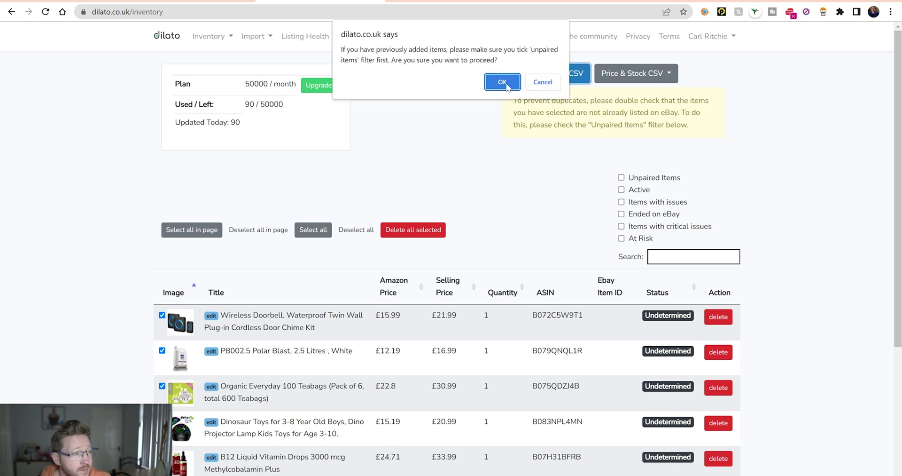
pyautogui.click(502, 82)
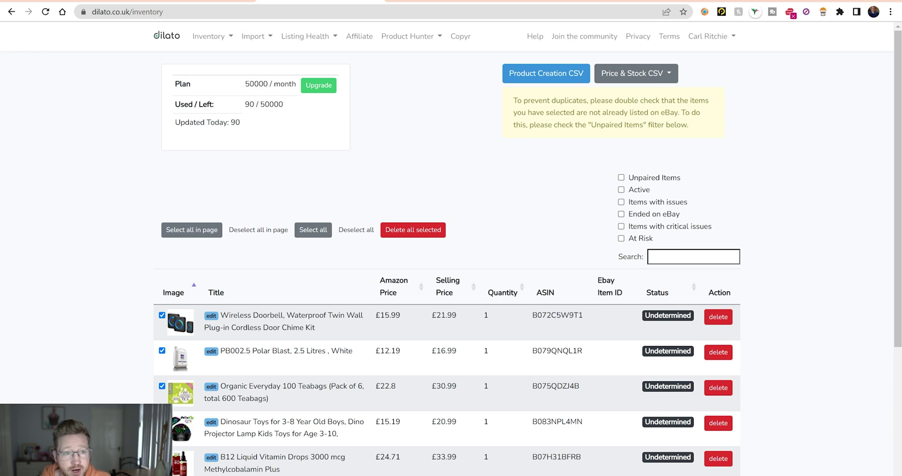
pyautogui.click(546, 74)
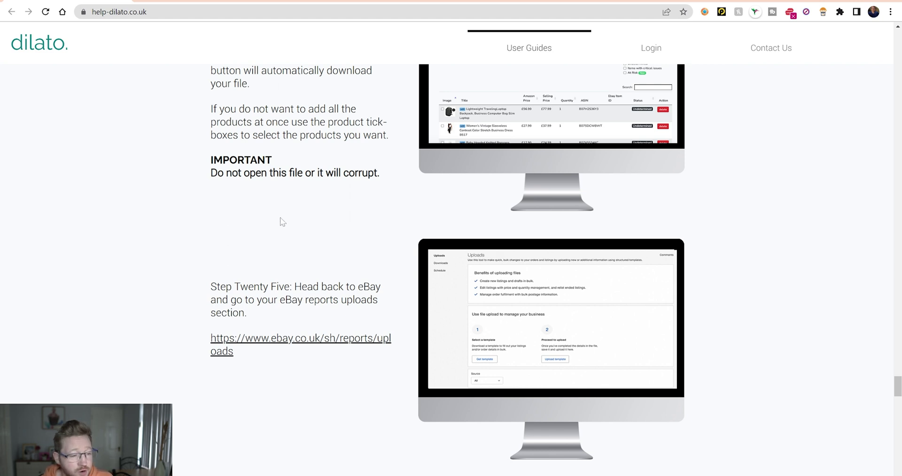
# Step: Review guide steps Twenty Four and Twenty Five and follow the link to the eBay reports uploads section
pyautogui.scroll(3, 288, 236)
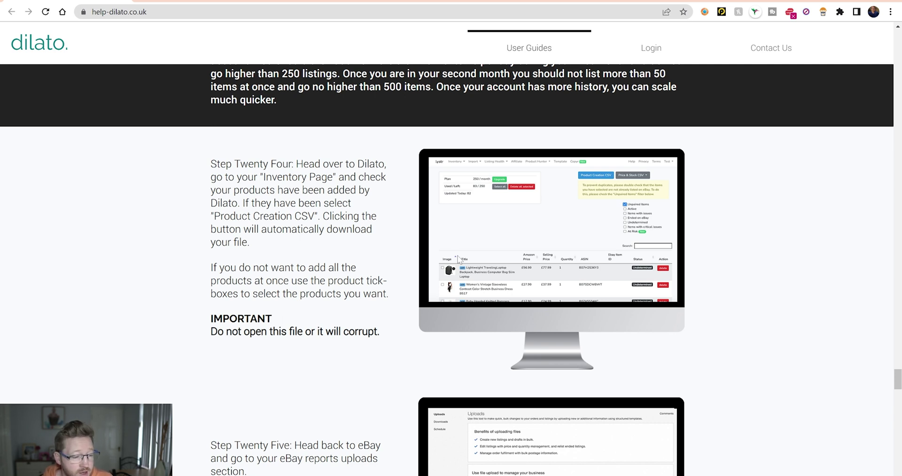
pyautogui.scroll(-1, 428, 270)
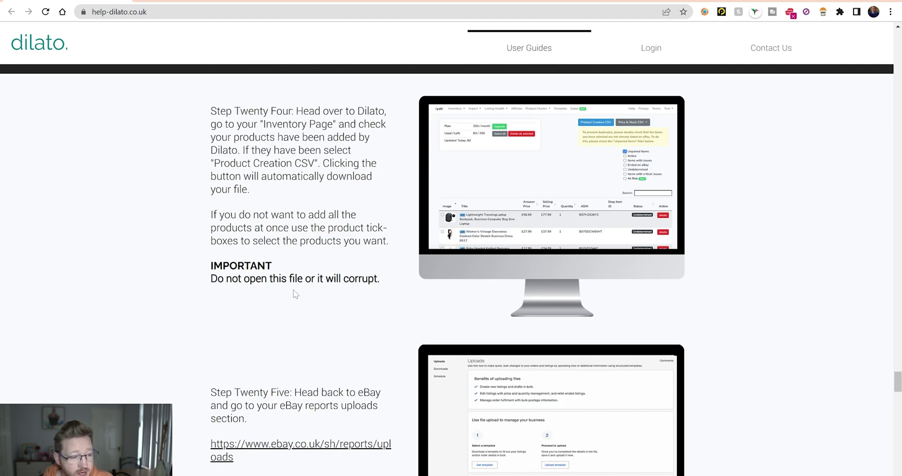
pyautogui.scroll(-2, 296, 297)
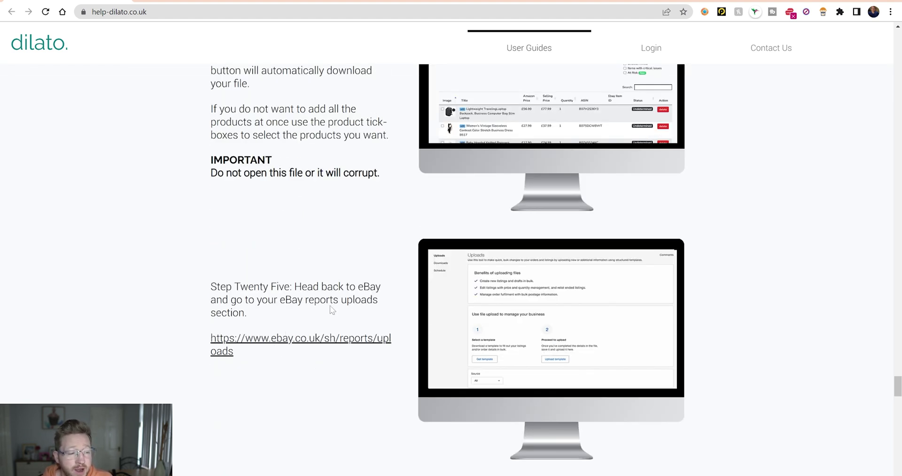
pyautogui.scroll(-1, 257, 308)
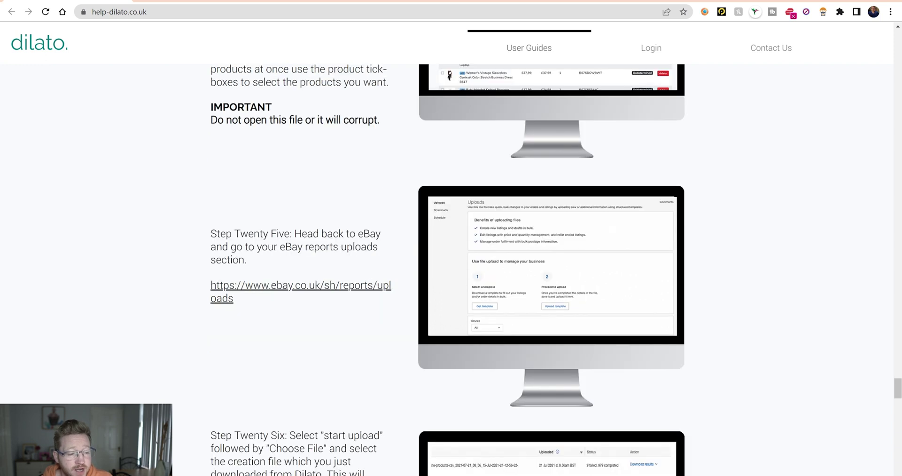
pyautogui.click(250, 288)
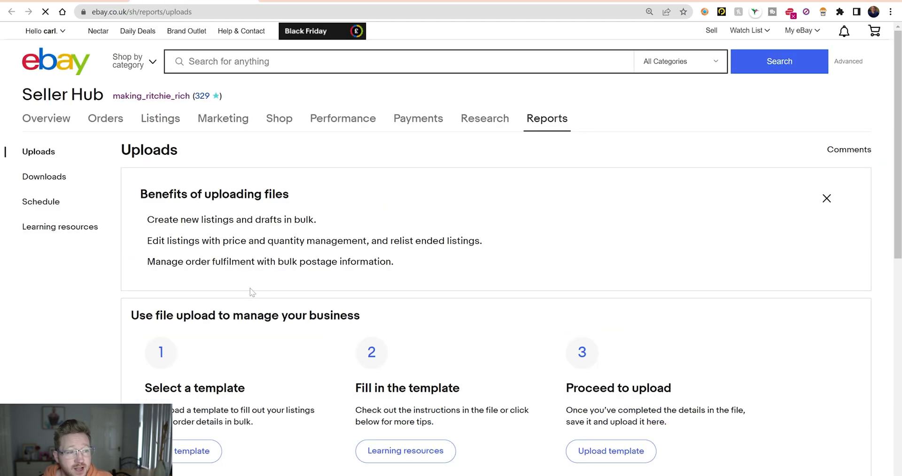
pyautogui.scroll(-2, 250, 305)
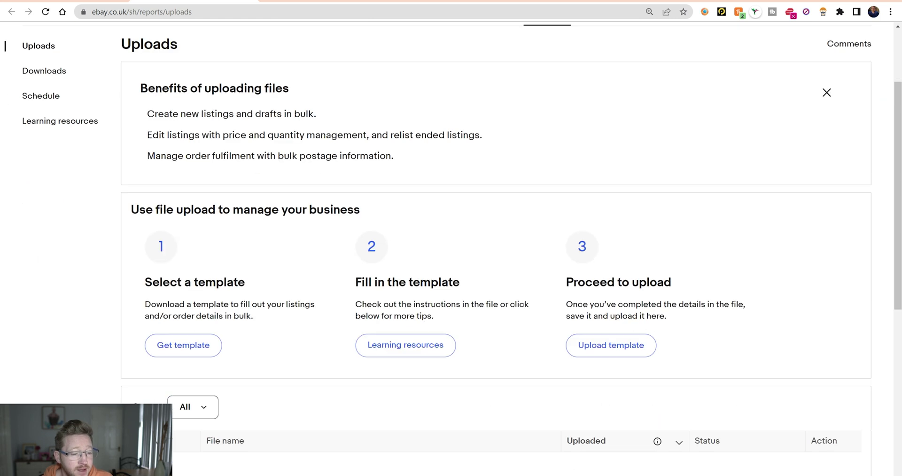
pyautogui.scroll(2, 188, 188)
pyautogui.hotkey('alt', 'Left')
pyautogui.scroll(-3, 451, 263)
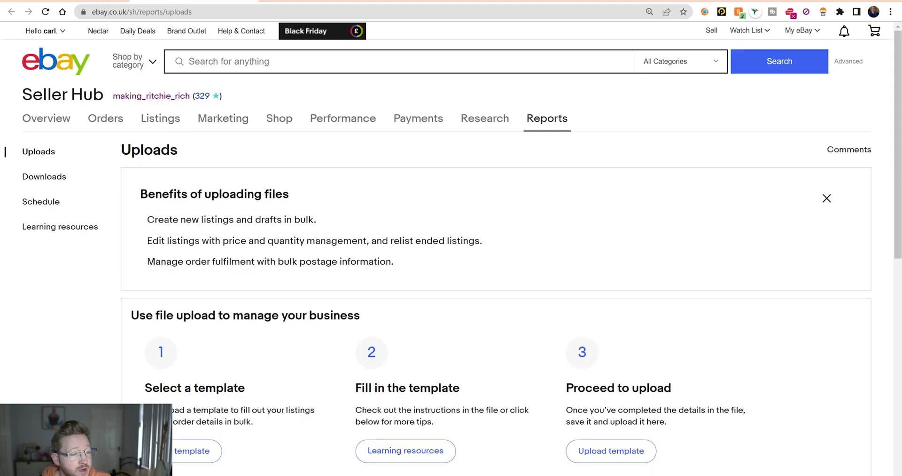
# Step: Upload the product creation CSV from the desktop's dilato folder as a template to the Seller Hub
pyautogui.scroll(-2, 606, 350)
pyautogui.click(605, 351)
pyautogui.click(553, 203)
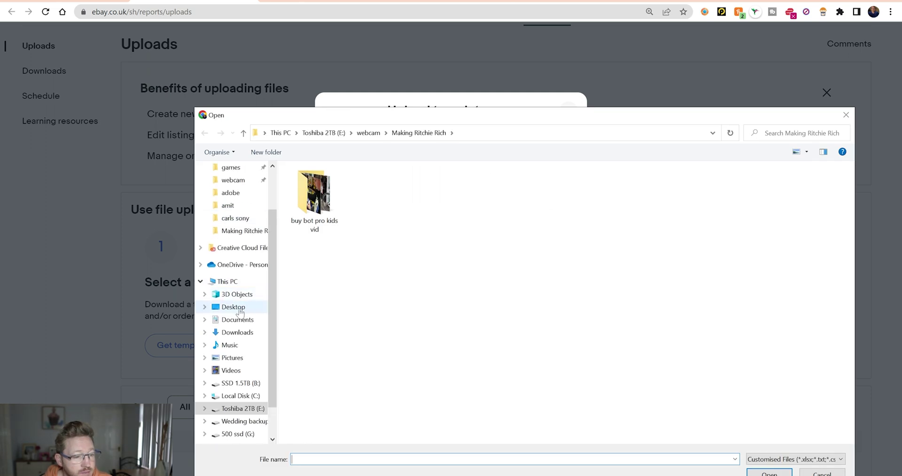
pyautogui.click(205, 307)
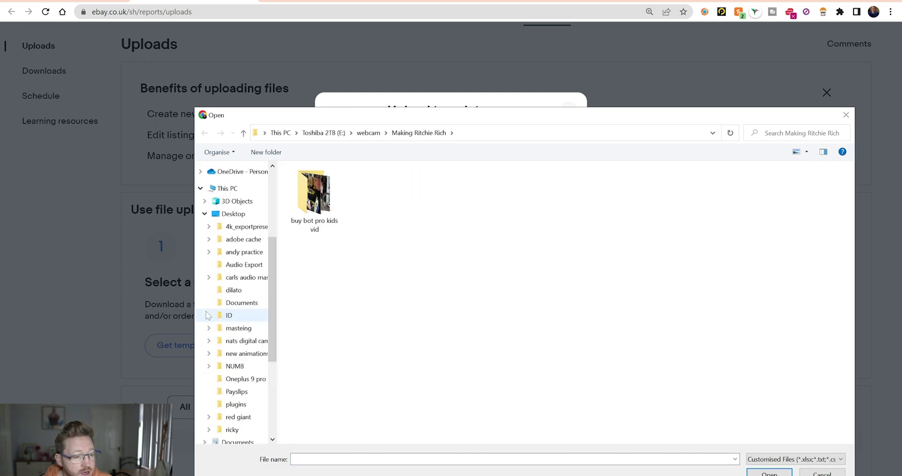
pyautogui.click(237, 291)
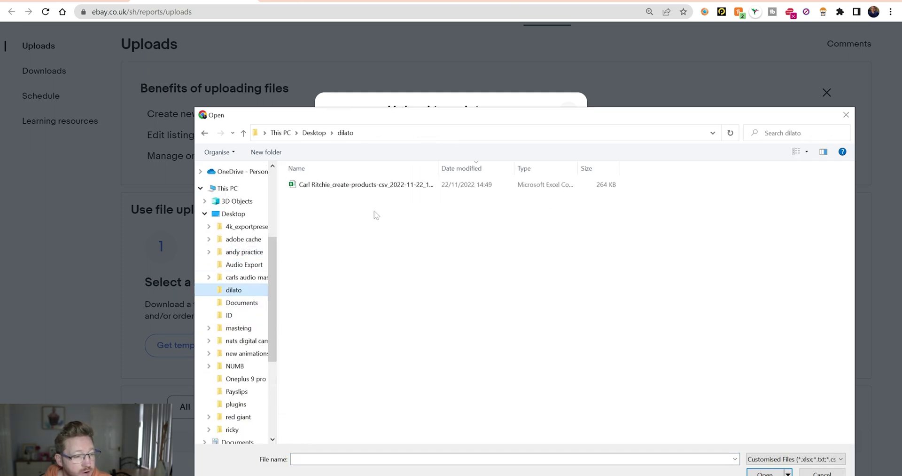
pyautogui.doubleClick(393, 188)
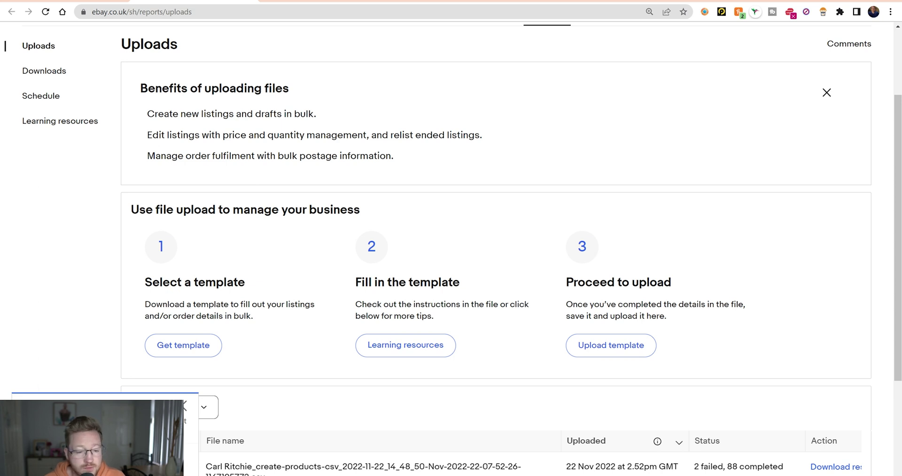
# Step: Open the Seller Hub page for managing active listings
pyautogui.scroll(2, 452, 235)
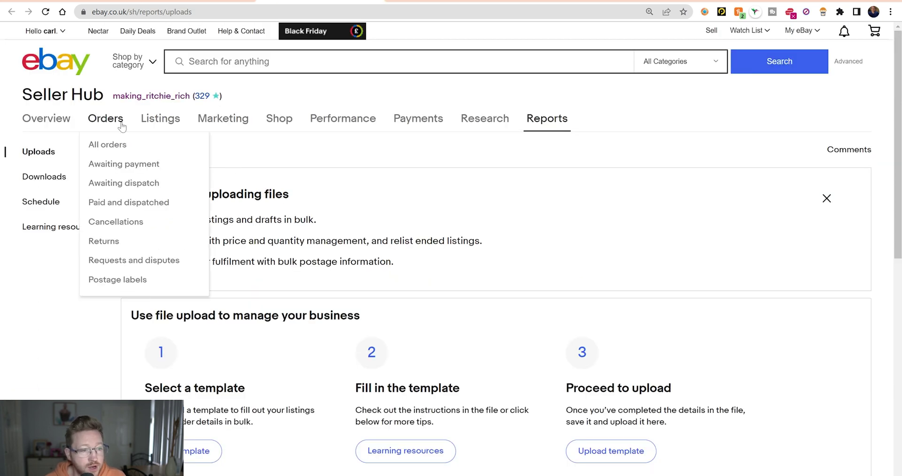
pyautogui.moveTo(150, 123)
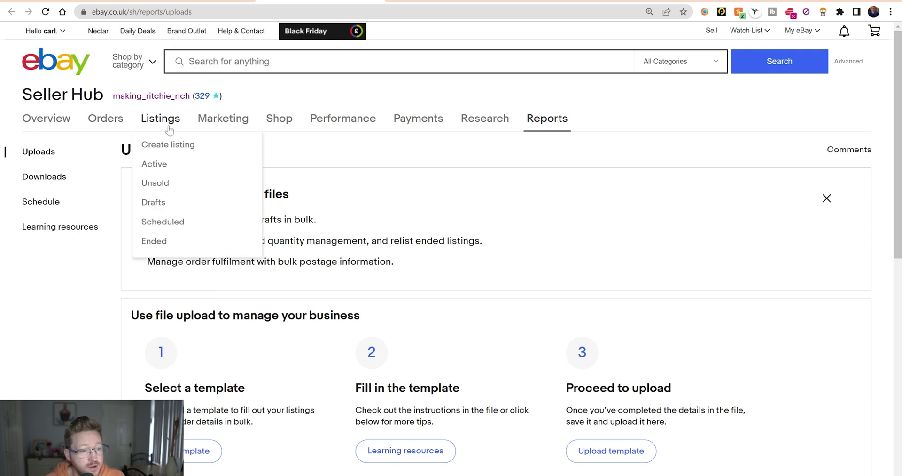
pyautogui.rightClick(169, 127)
pyautogui.click(170, 126)
pyautogui.click(170, 126)
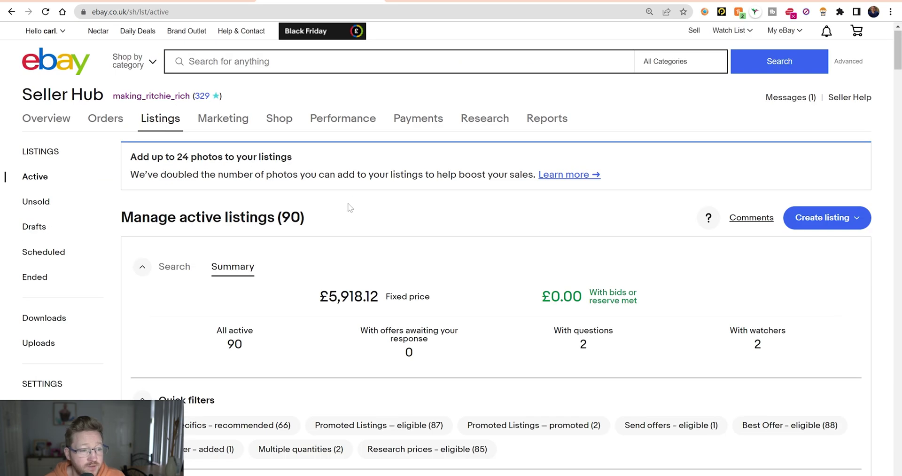
# Step: Look through the active listings and check the titles, SKUs, prices and quantities of the uploaded products
pyautogui.scroll(-12, 350, 207)
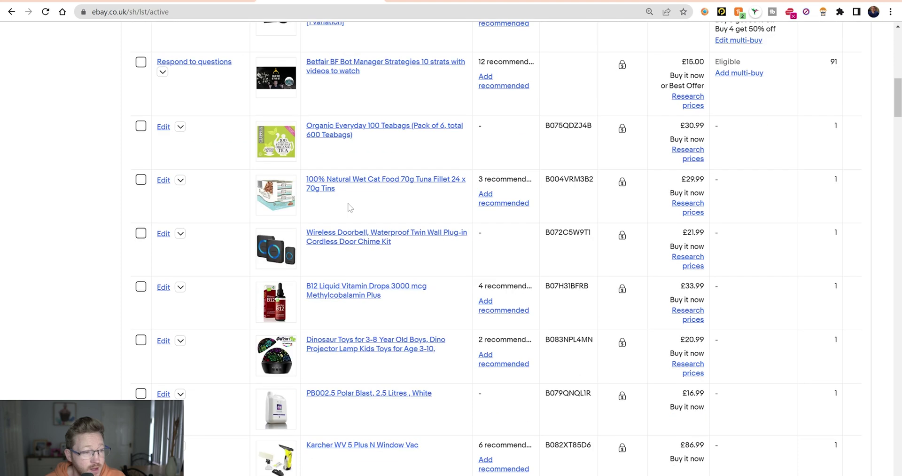
pyautogui.scroll(-1, 350, 207)
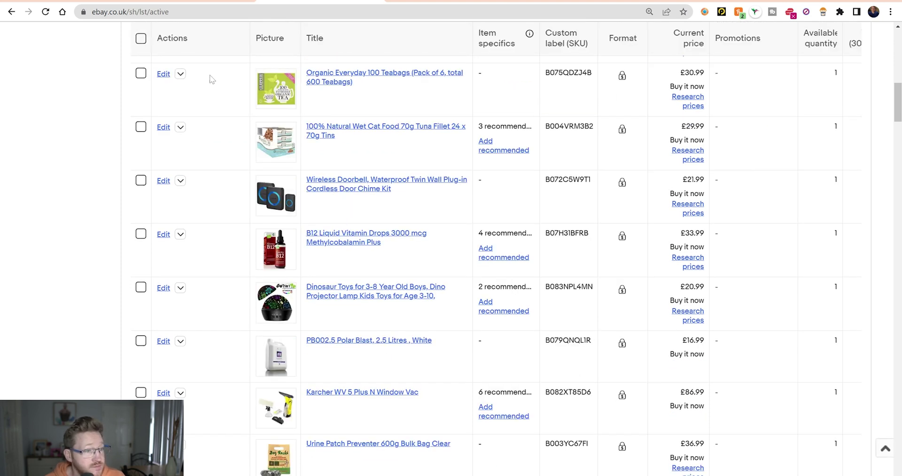
pyautogui.scroll(-9, 350, 84)
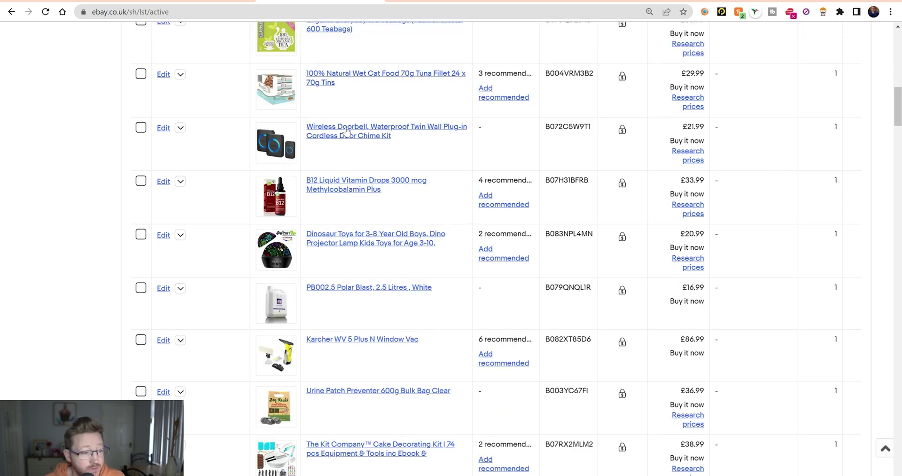
pyautogui.scroll(-10, 347, 142)
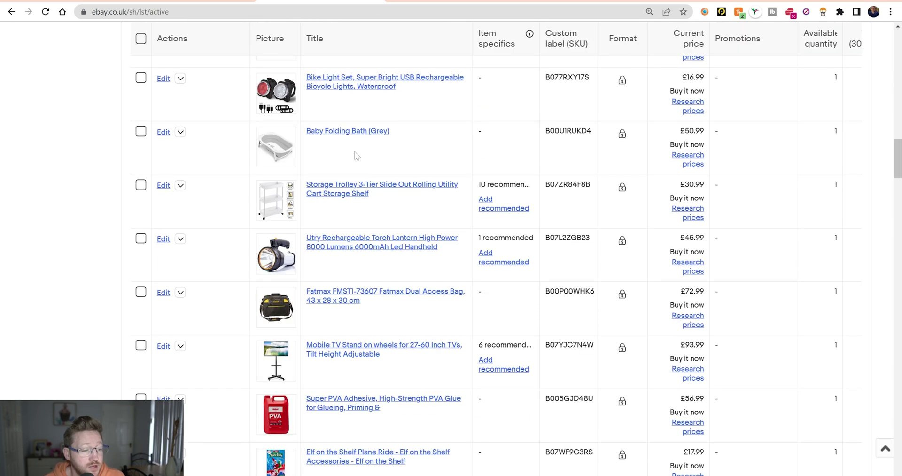
pyautogui.scroll(19, 355, 155)
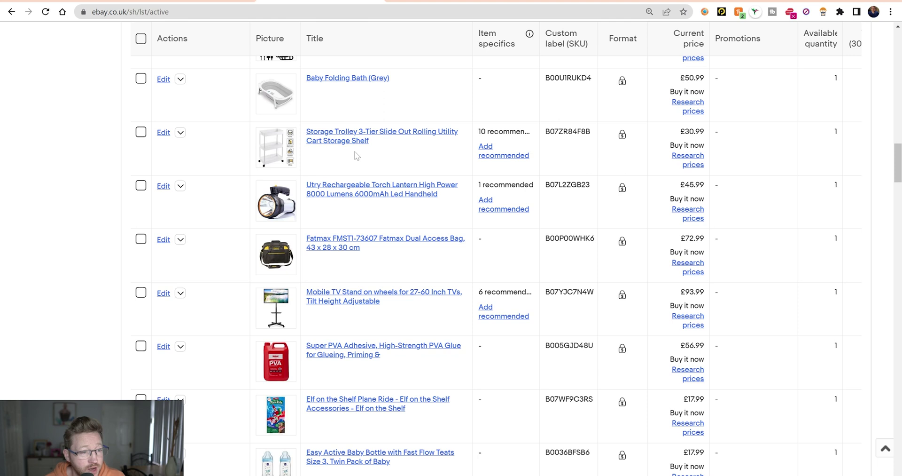
pyautogui.scroll(-2, 358, 155)
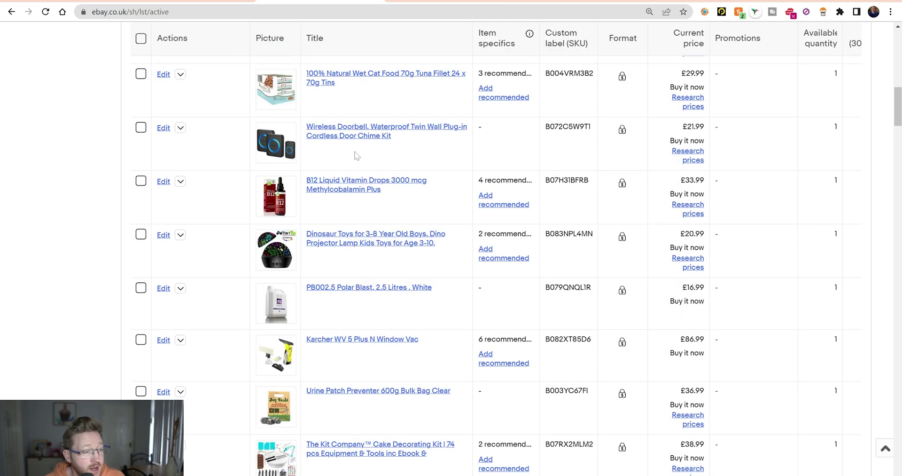
pyautogui.scroll(4, 357, 155)
pyautogui.scroll(-3, 357, 156)
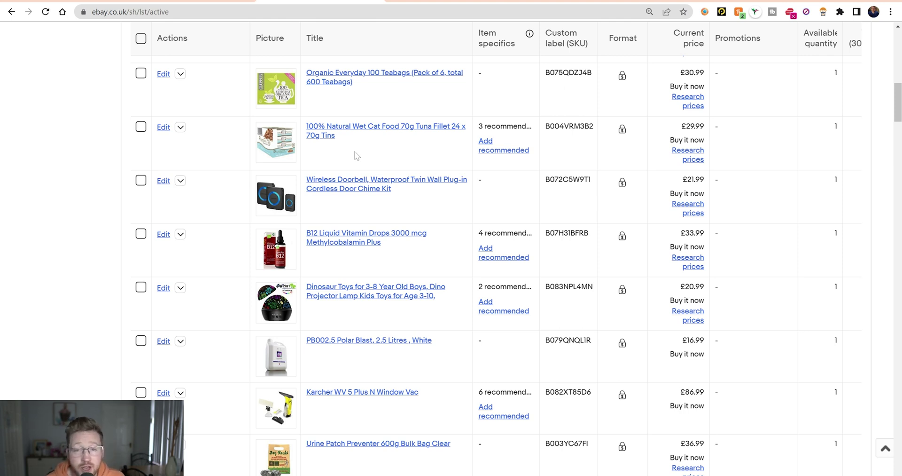
# Step: Switch to Dilato and examine the Copyr ordering tool's description and subscription price
pyautogui.hotkey('ctrl', 'Tab')
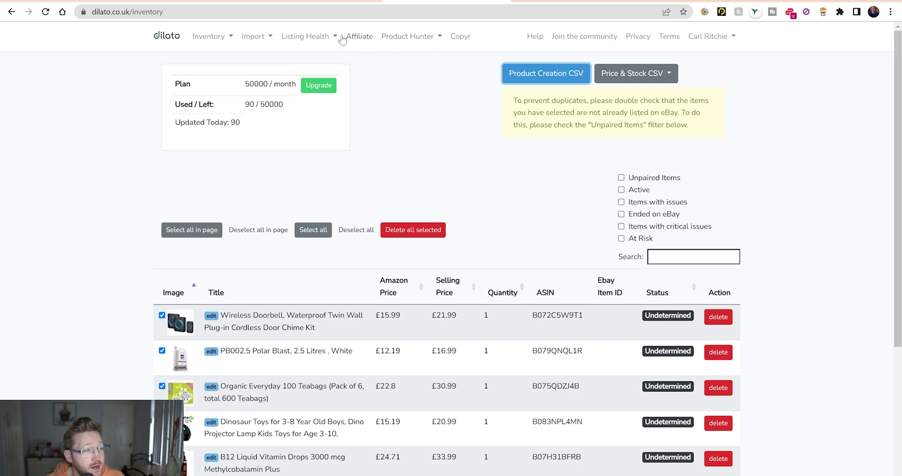
pyautogui.click(462, 40)
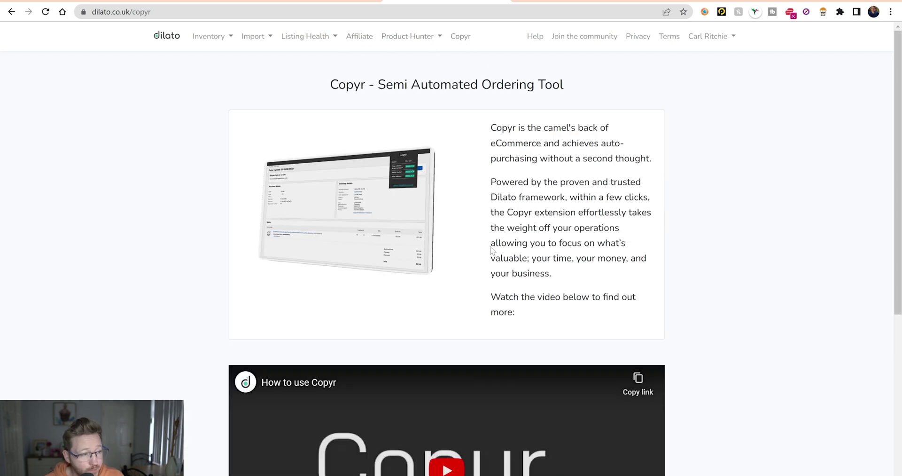
pyautogui.scroll(-5, 423, 282)
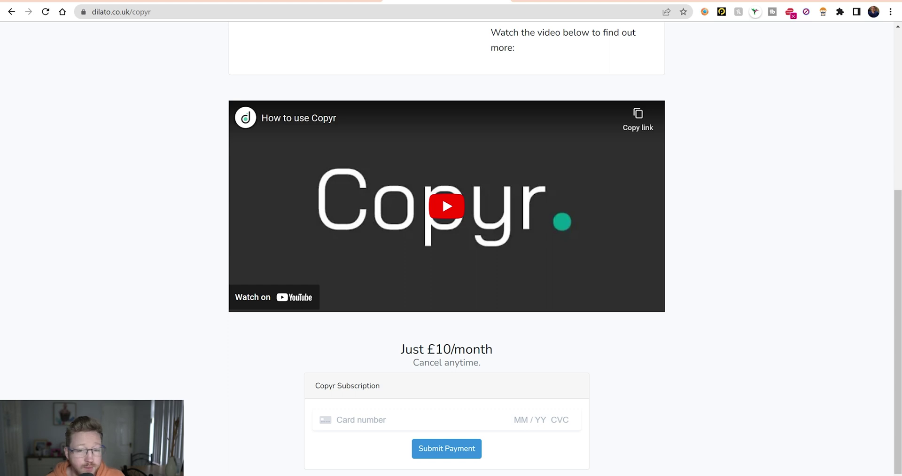
pyautogui.scroll(1, 432, 326)
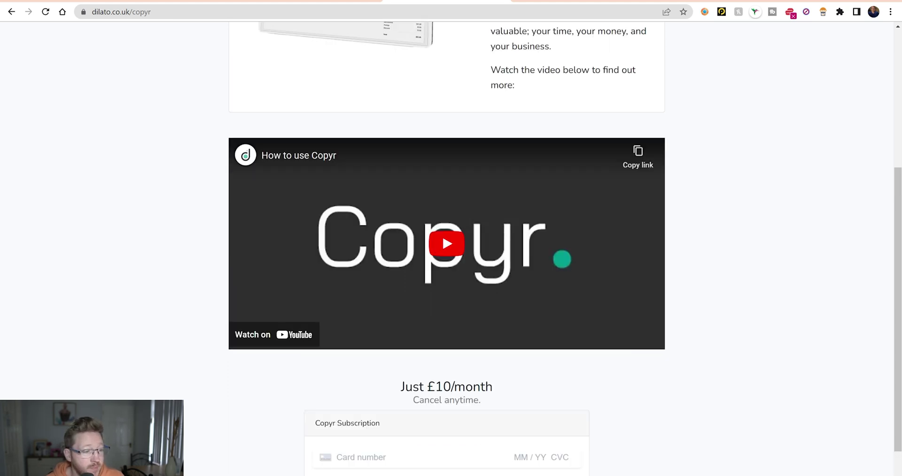
# Step: Play the How to use Copyr video at 720p60 quality, skip ahead to the extension's shortcuts and pause it
pyautogui.click(445, 249)
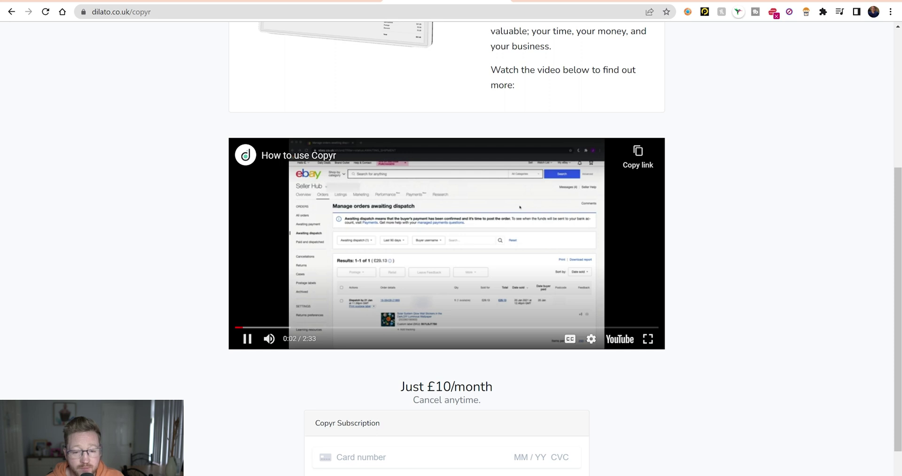
pyautogui.click(592, 339)
pyautogui.click(632, 306)
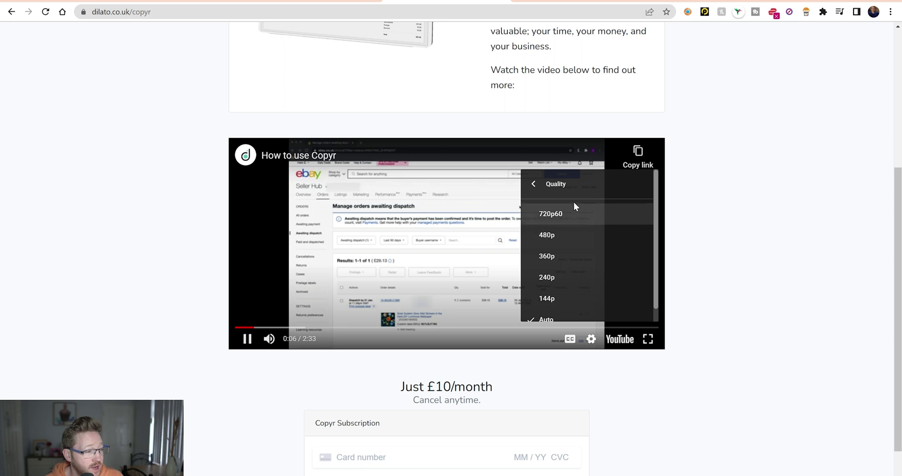
pyautogui.click(571, 209)
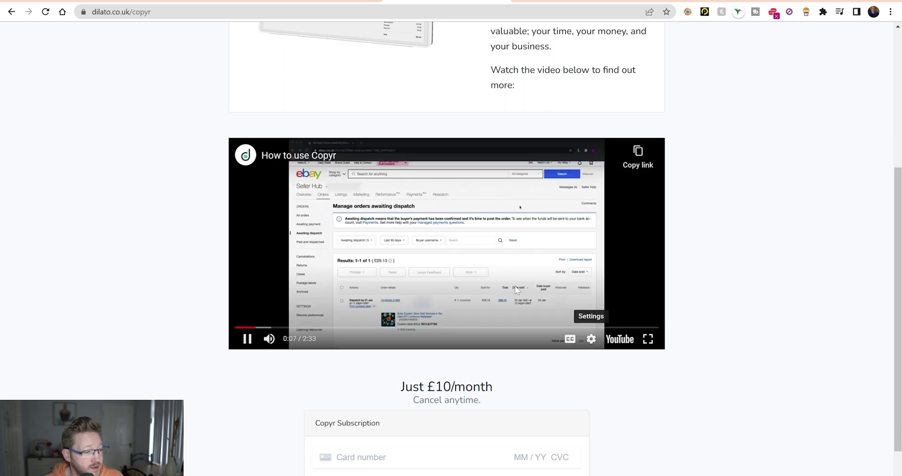
pyautogui.click(333, 327)
pyautogui.click(397, 327)
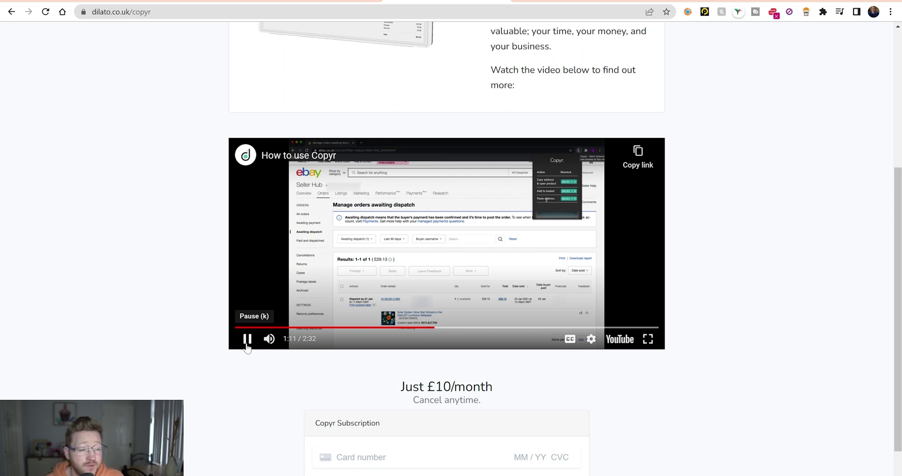
pyautogui.click(245, 348)
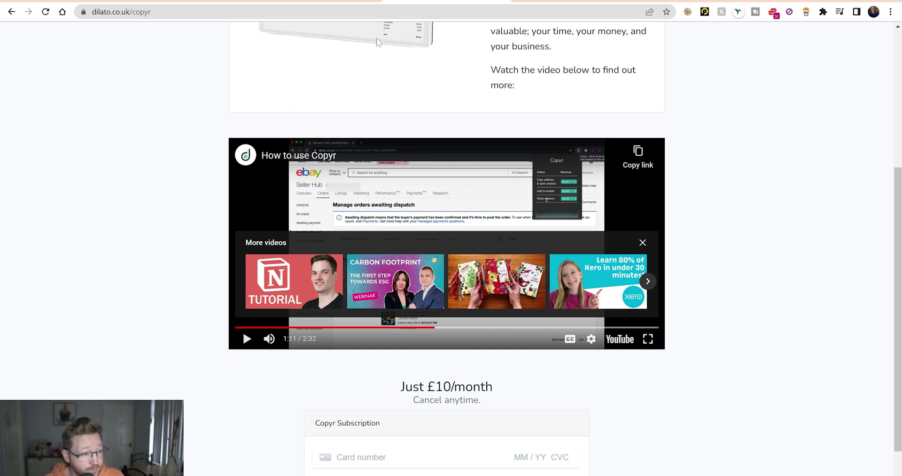
# Step: Return to the Dilato product inventory
pyautogui.scroll(5, 420, 131)
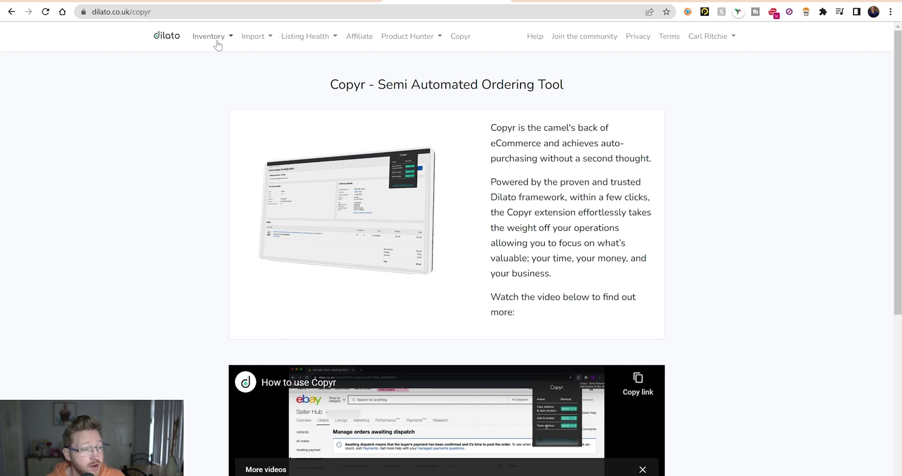
pyautogui.click(217, 42)
pyautogui.click(215, 64)
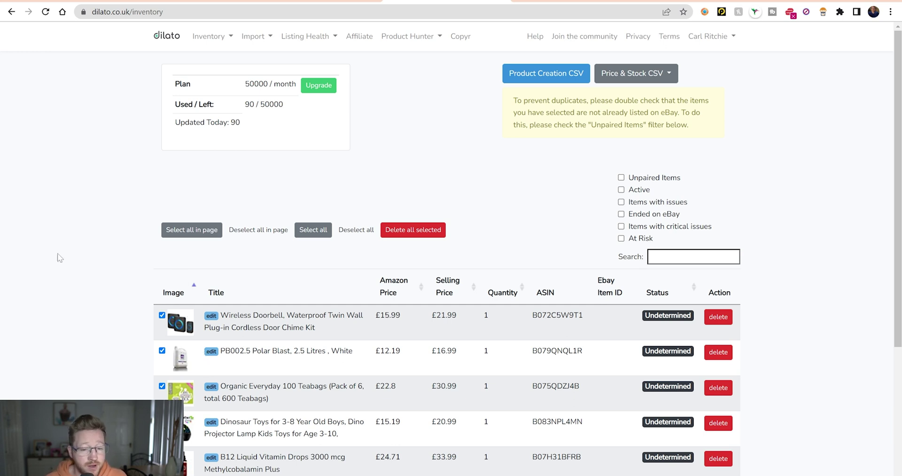
# Step: Switch back to eBay and select all active listings except the charcoal teeth whitening and Betfair bot listings
pyautogui.hotkey('ctrl', 'Tab')
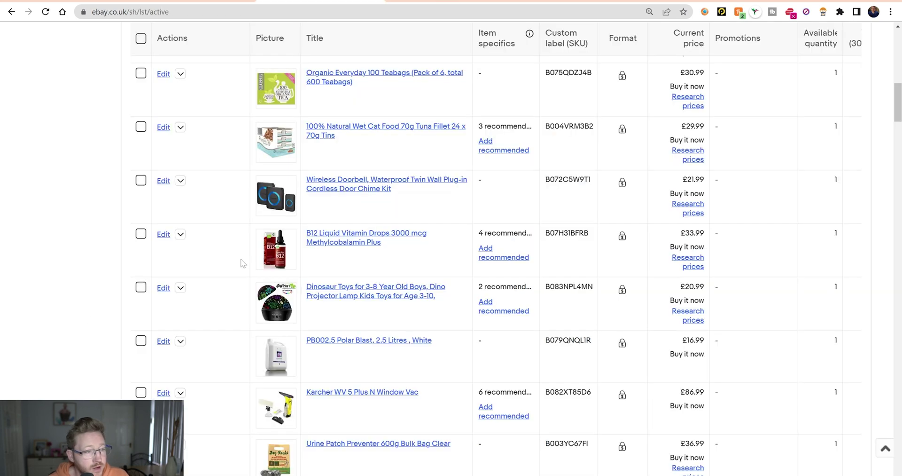
pyautogui.scroll(3, 357, 231)
pyautogui.scroll(-1, 137, 84)
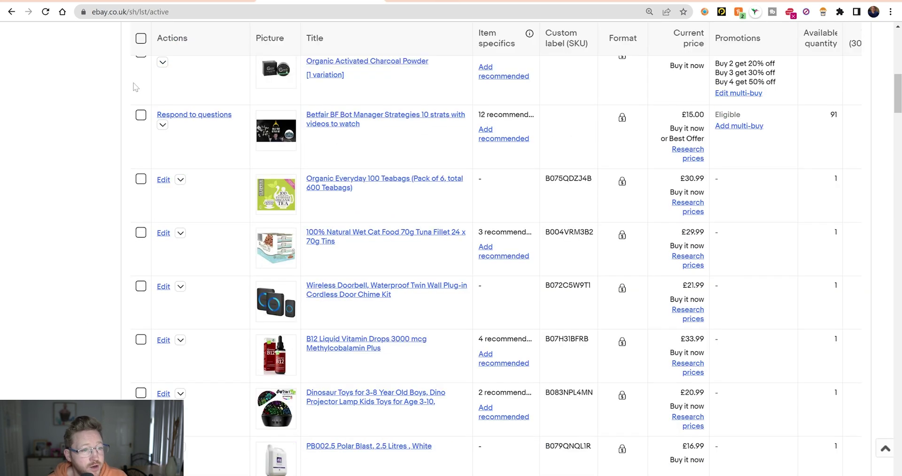
pyautogui.click(141, 40)
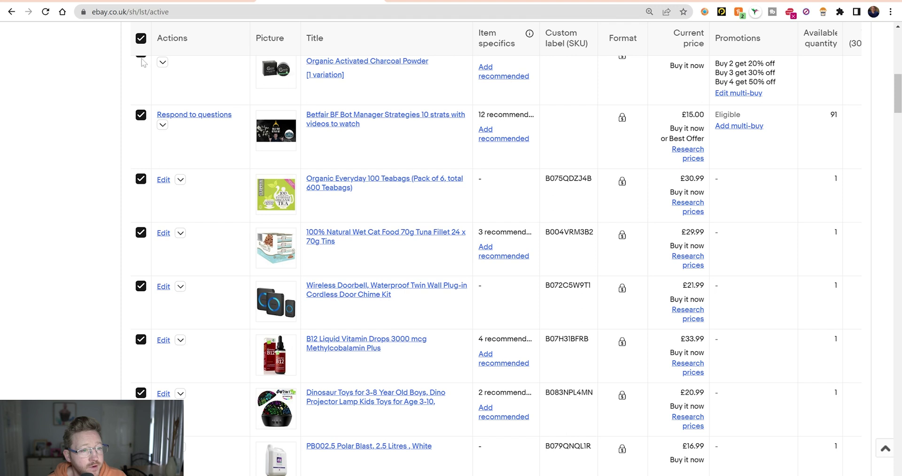
pyautogui.click(141, 55)
pyautogui.click(141, 115)
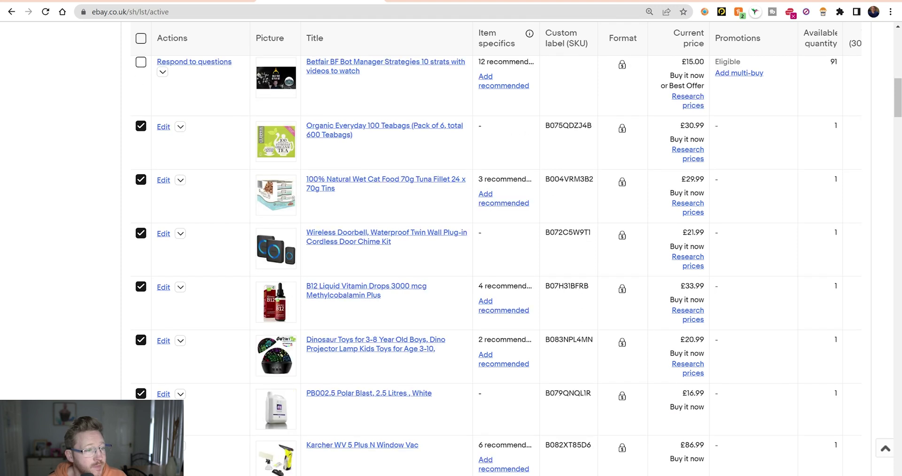
# Step: Promote the selected listings with a 2% ad rate in the existing GB campaign
pyautogui.scroll(5, 515, 183)
pyautogui.click(369, 197)
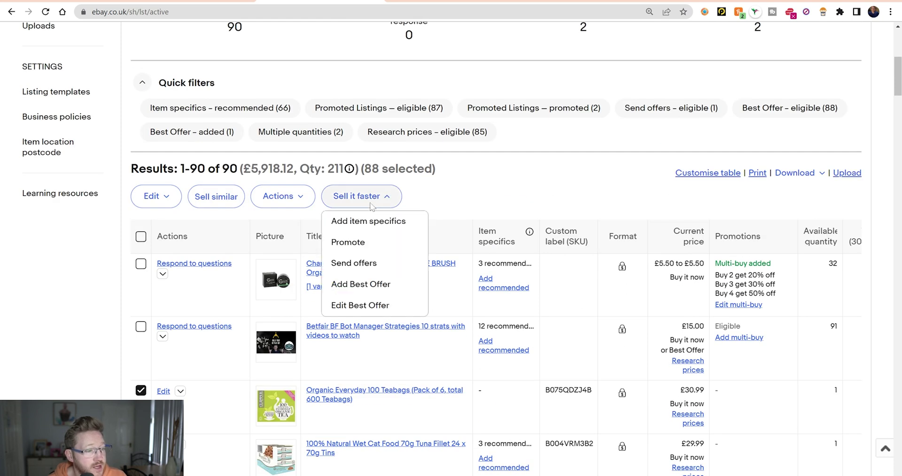
pyautogui.click(360, 243)
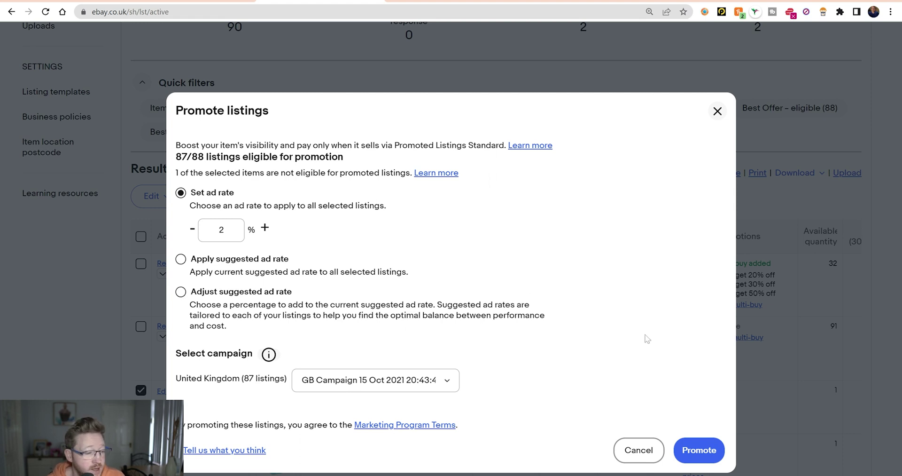
pyautogui.click(690, 456)
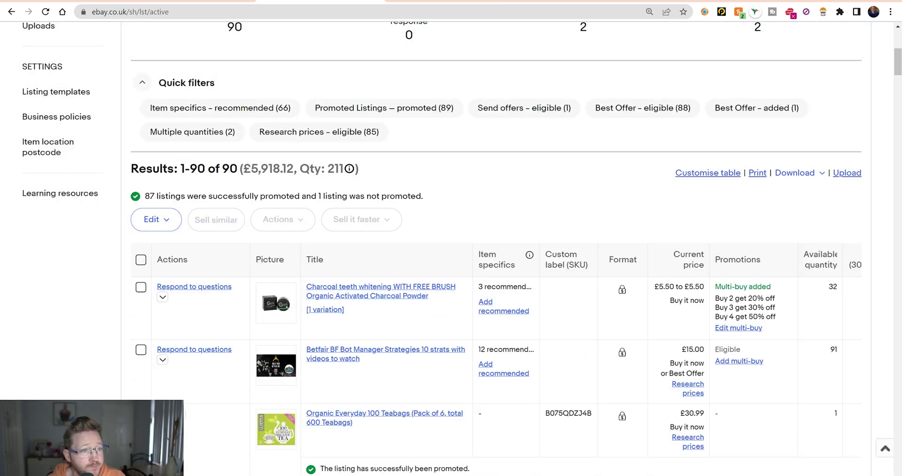
# Step: Go from the active listings to the Seller Hub reports section for file uploads
pyautogui.click(847, 172)
pyautogui.scroll(-1, 170, 370)
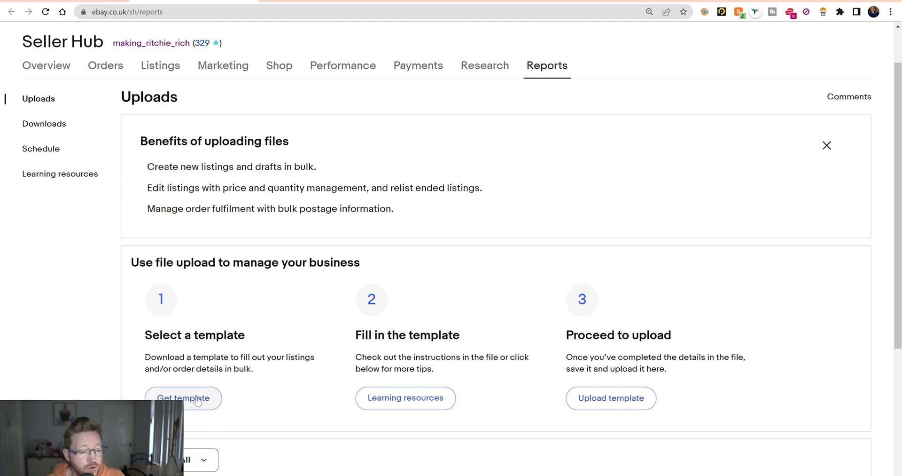
pyautogui.click(179, 398)
pyautogui.click(365, 193)
pyautogui.click(643, 118)
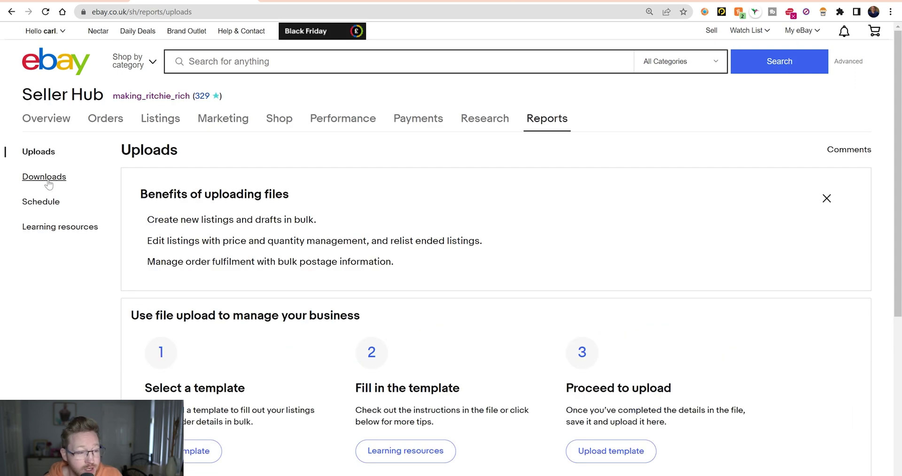
# Step: Request a download of the listings report covering all active listings
pyautogui.click(49, 183)
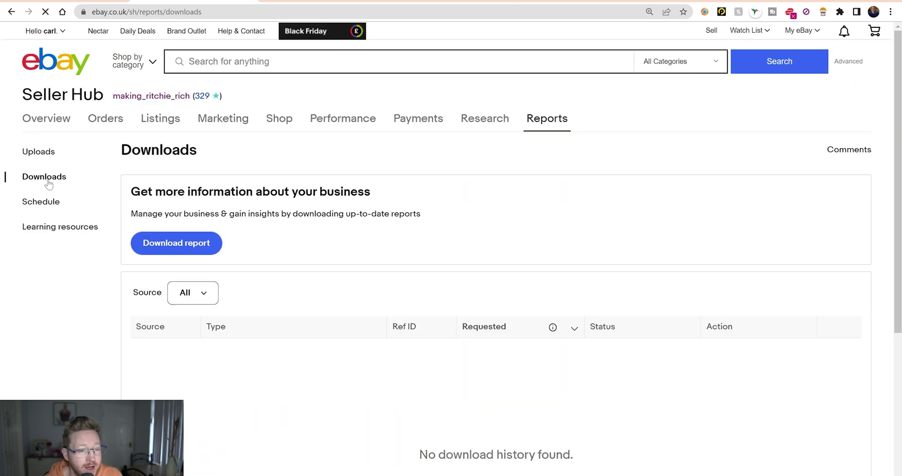
pyautogui.click(203, 247)
pyautogui.click(319, 188)
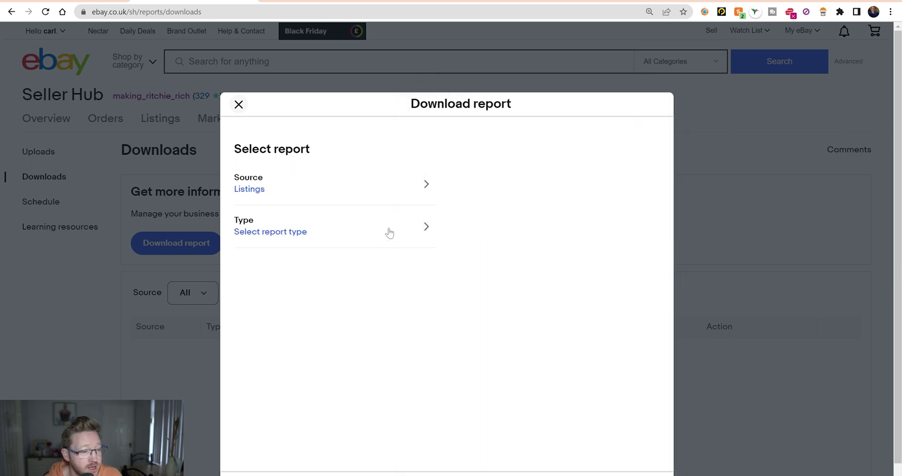
pyautogui.click(389, 232)
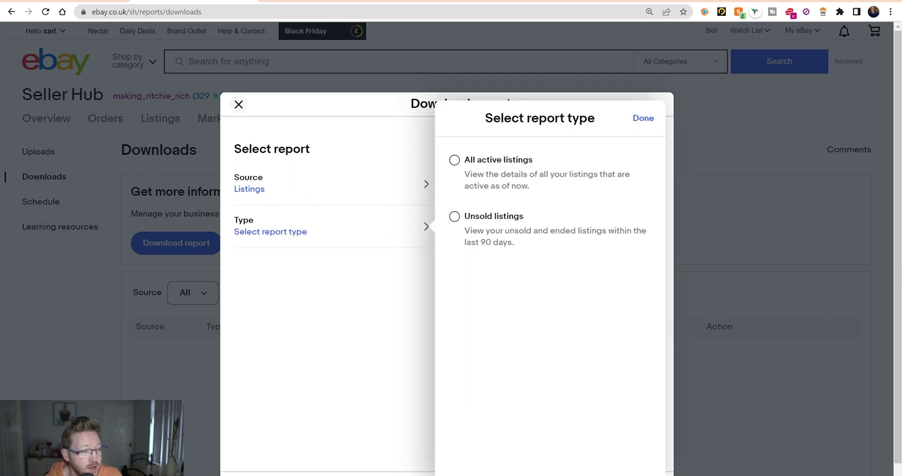
pyautogui.click(455, 160)
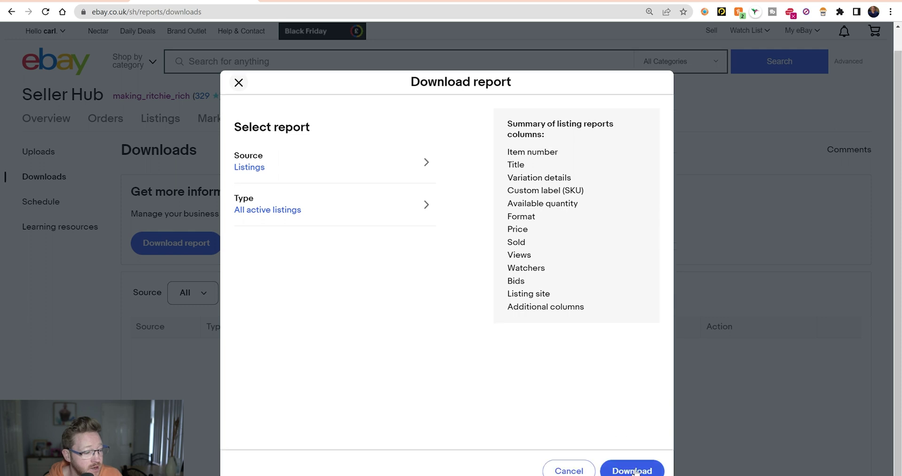
pyautogui.click(634, 471)
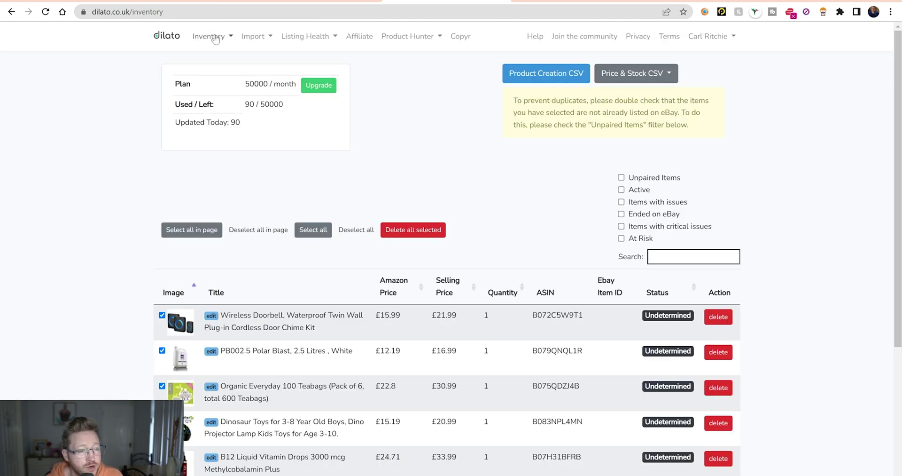
# Step: Switch to Dilato and open the Pair Products page
pyautogui.click(214, 38)
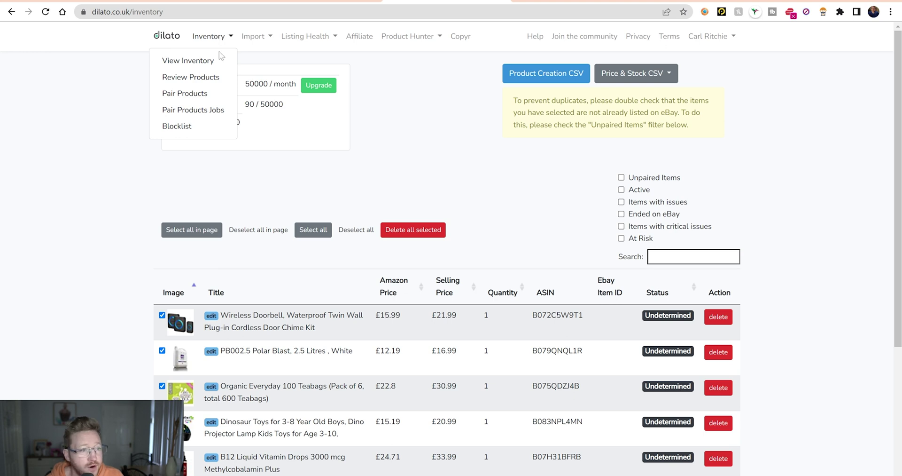
pyautogui.click(210, 93)
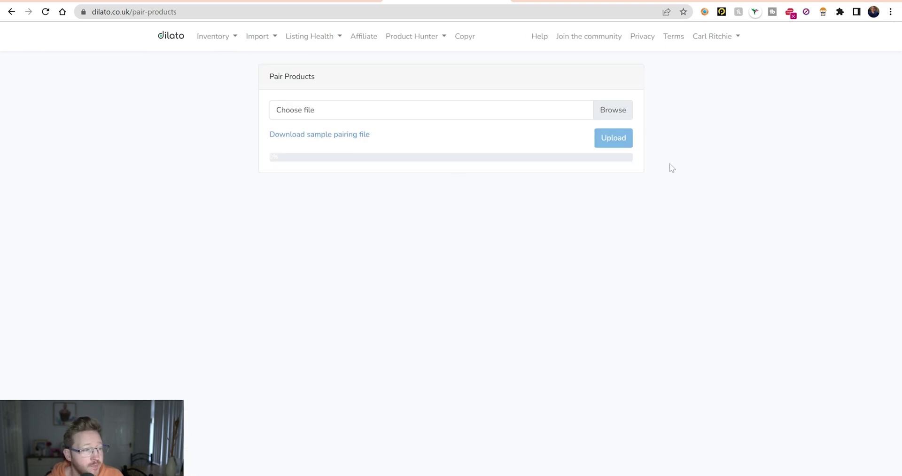
pyautogui.click(618, 115)
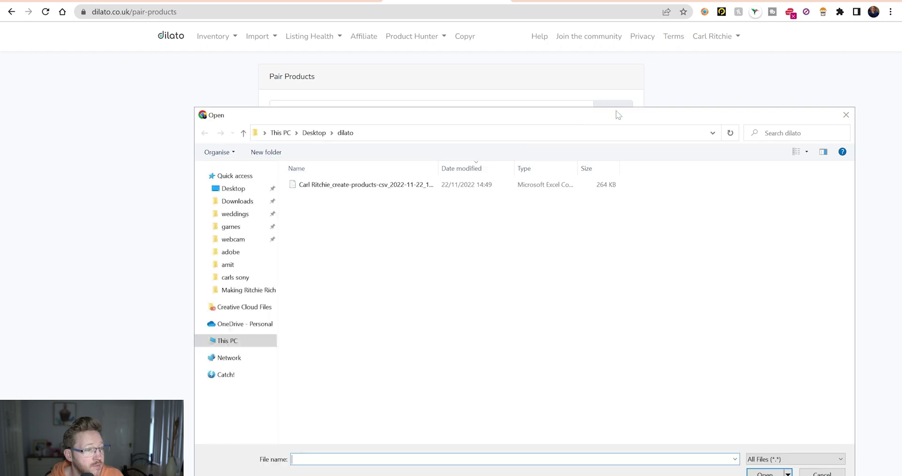
pyautogui.click(354, 187)
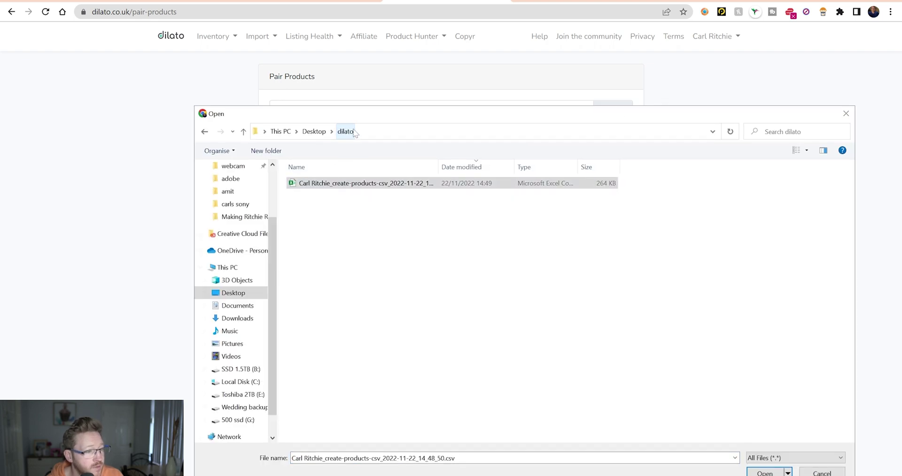
pyautogui.click(765, 473)
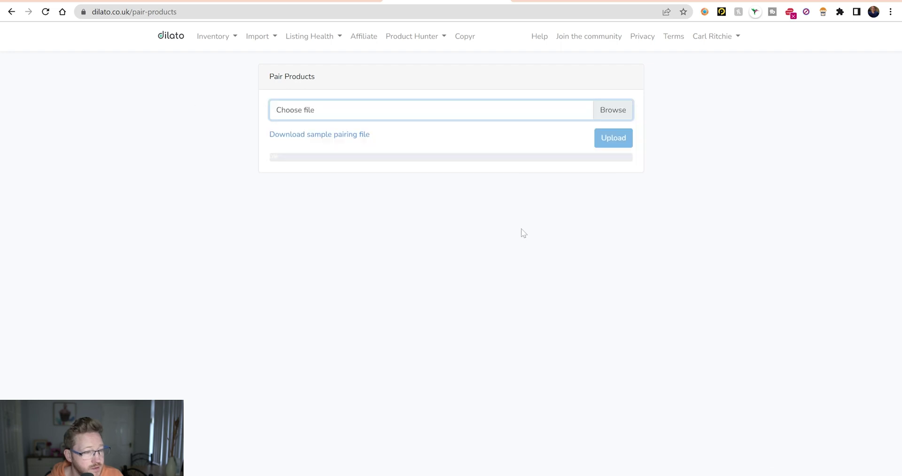
pyautogui.press('Return')
# Step: Upload eBay-all-active-listings-report-2022-11-22-1370109097.csv as the product pairing file
pyautogui.click(444, 231)
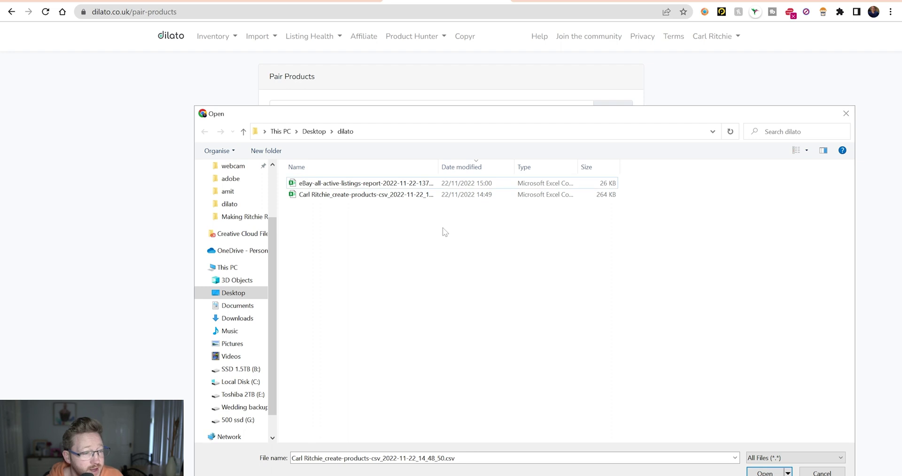
pyautogui.click(373, 183)
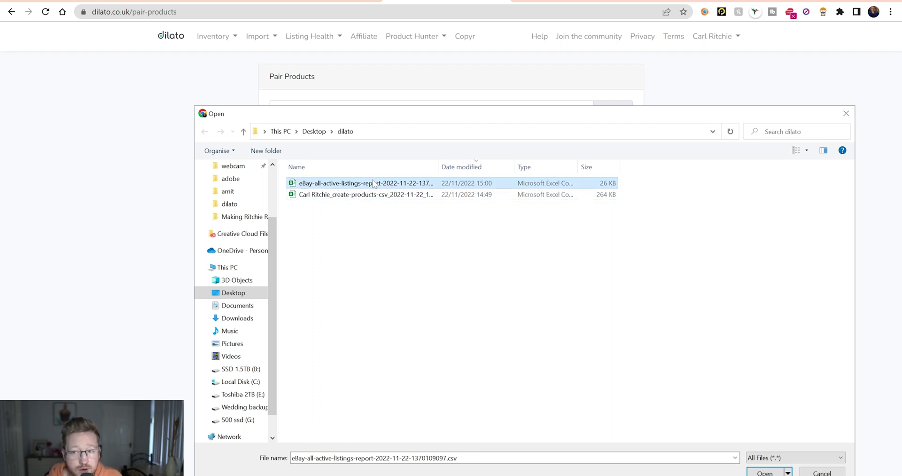
pyautogui.doubleClick(374, 183)
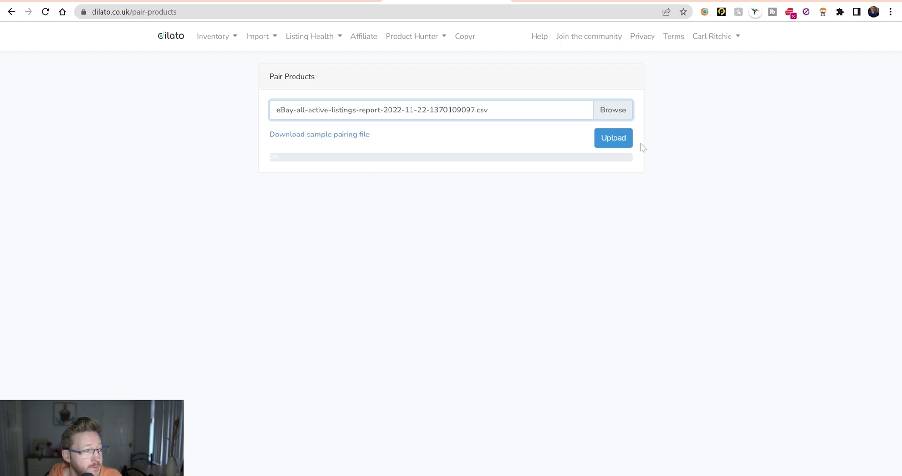
pyautogui.click(625, 140)
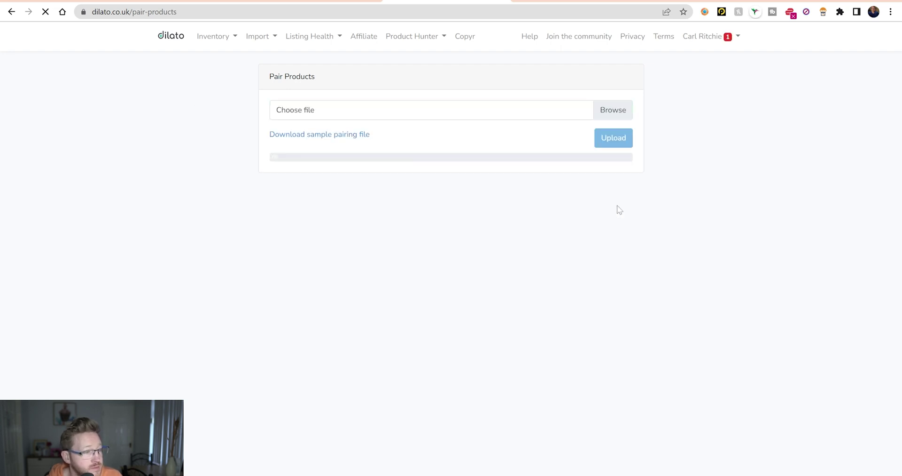
# Step: Open the Dilato inventory and check the eBay item IDs assigned to the products
pyautogui.click(227, 36)
pyautogui.click(225, 60)
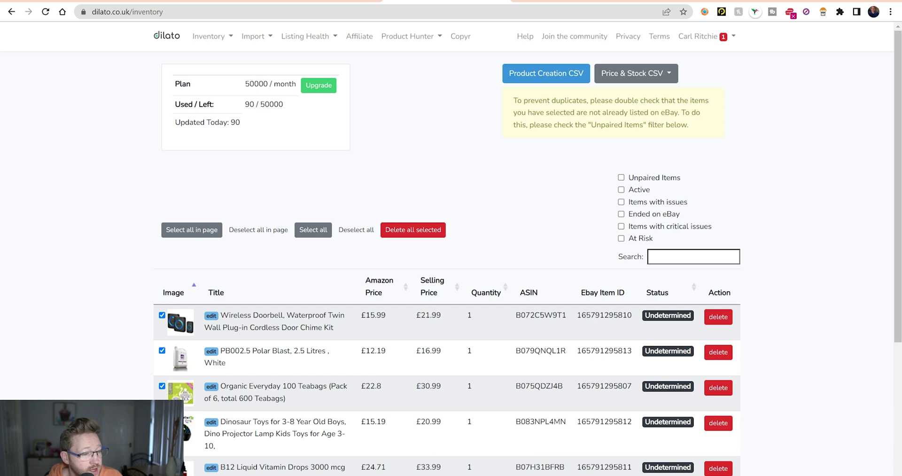
pyautogui.scroll(-5, 549, 282)
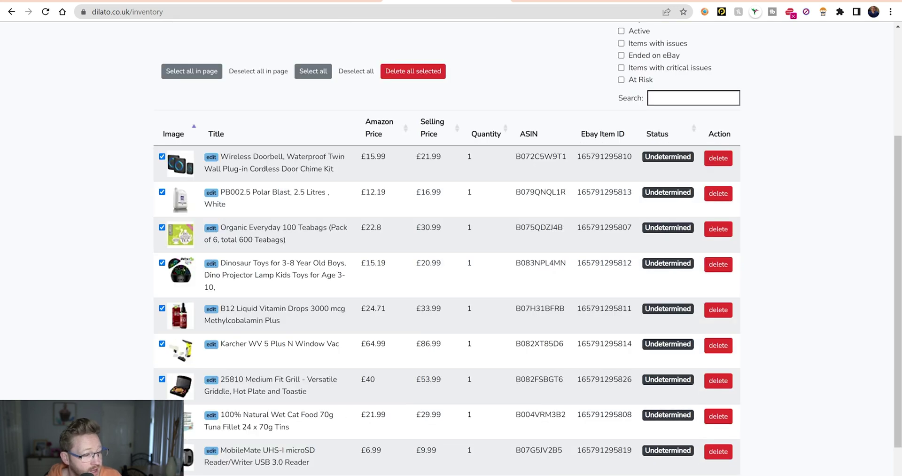
pyautogui.scroll(3, 549, 282)
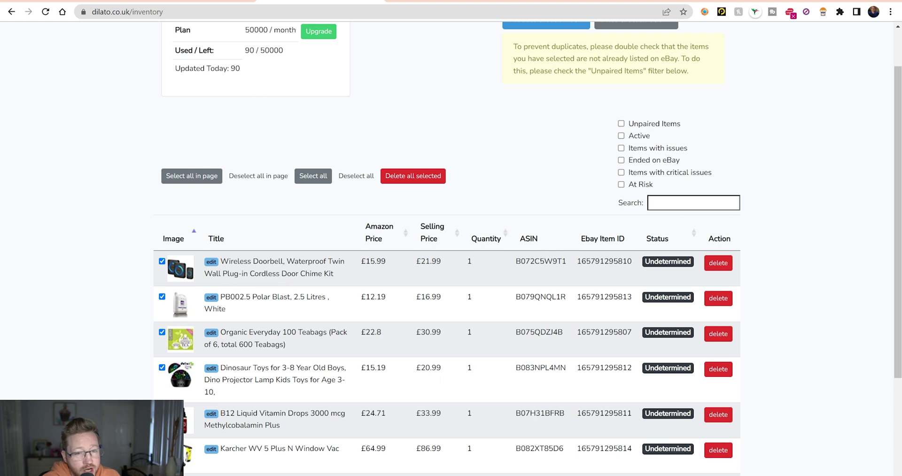
# Step: Consult the first part of the price and stock update guide and show the inventory's Price & Stock CSV options
pyautogui.hotkey('ctrl', 'Tab')
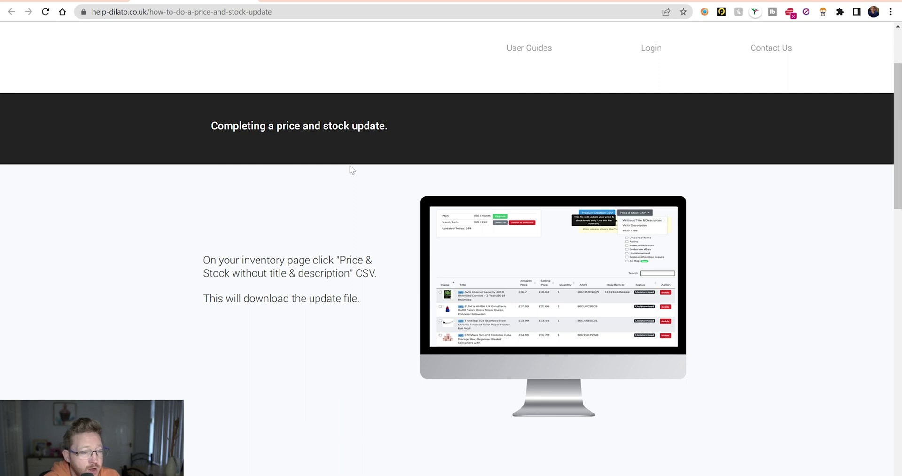
pyautogui.scroll(-2, 351, 169)
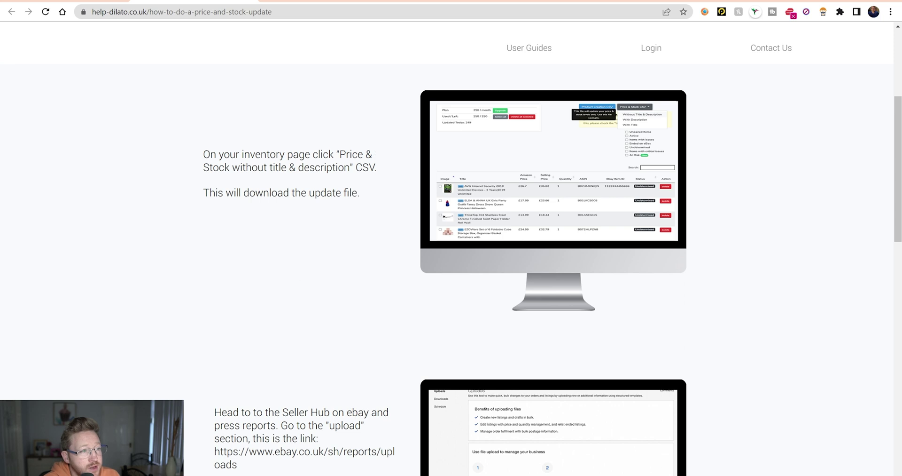
pyautogui.hotkey('ctrl', 'shift', 'Tab')
pyautogui.scroll(2, 645, 197)
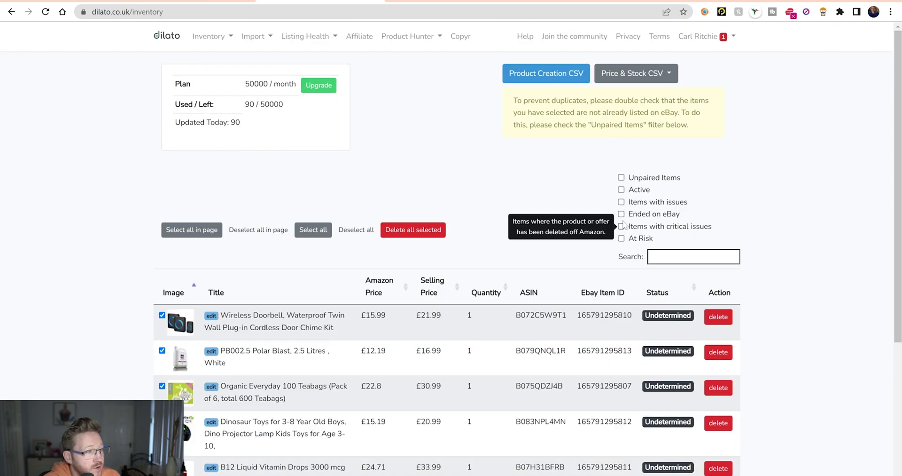
pyautogui.click(644, 77)
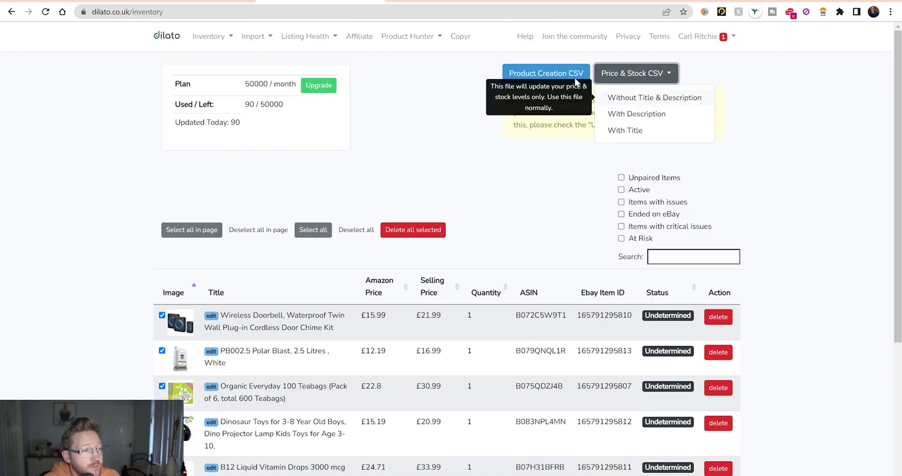
# Step: Read the price and stock update guide through to the meanings of each price/stock file, and return to the inventory
pyautogui.hotkey('ctrl', 'Tab')
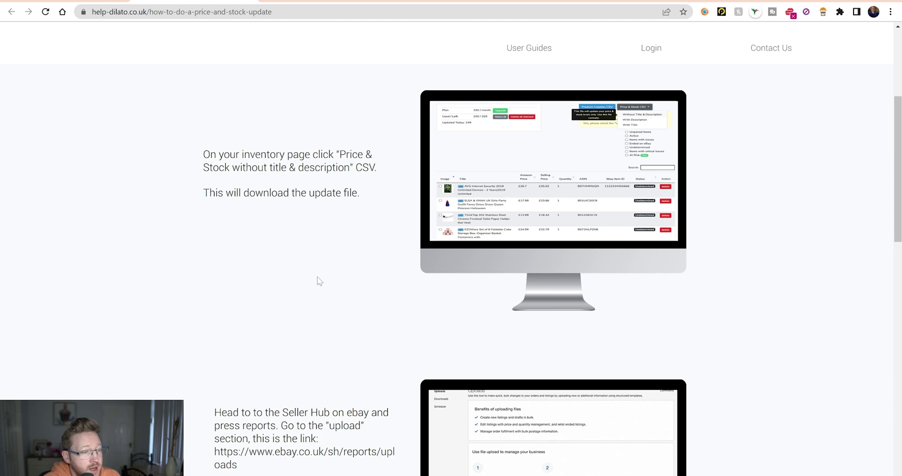
pyautogui.scroll(-4, 396, 262)
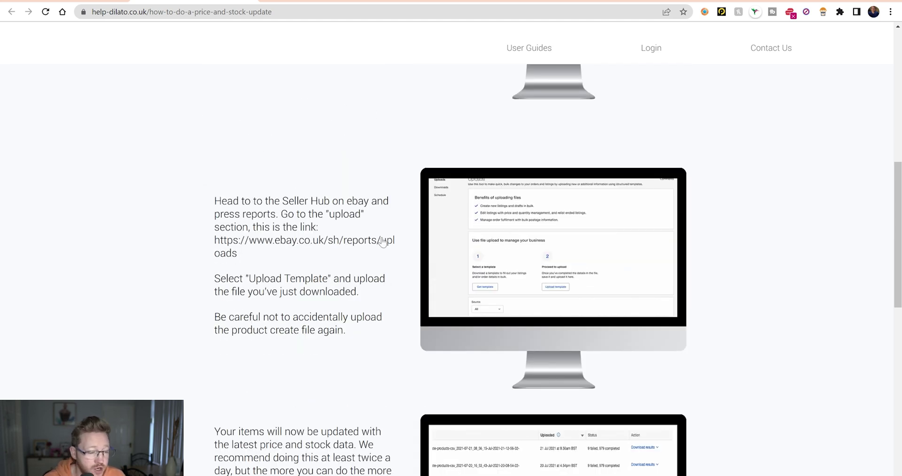
pyautogui.scroll(-4, 383, 241)
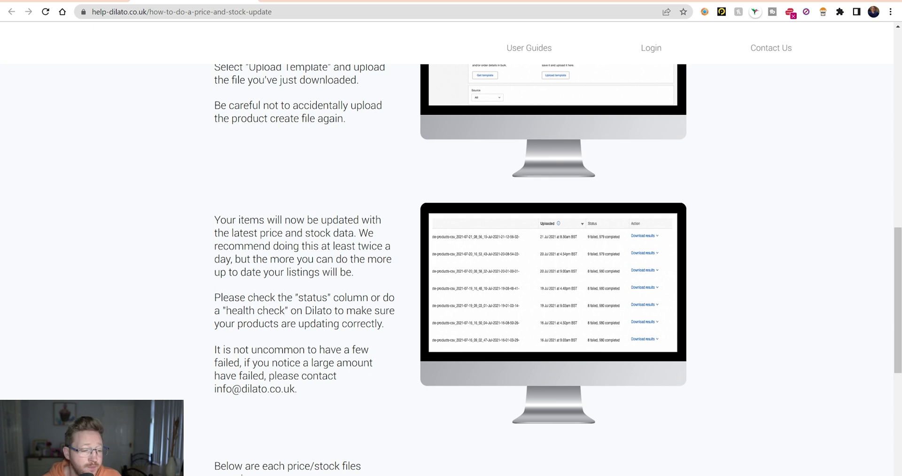
pyautogui.scroll(-1, 451, 268)
pyautogui.scroll(-4, 337, 274)
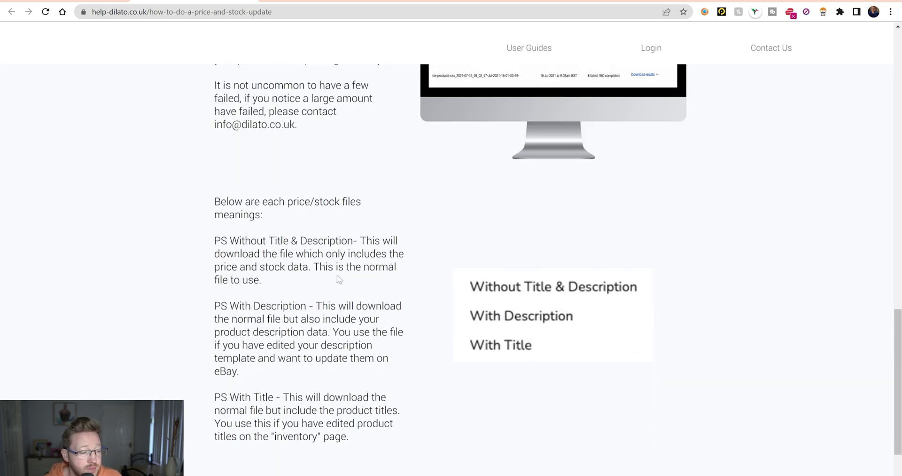
pyautogui.scroll(-3, 337, 278)
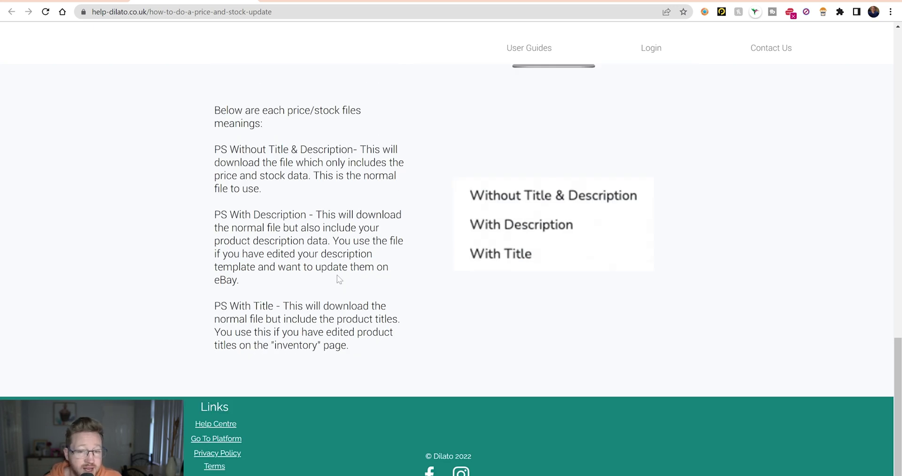
pyautogui.scroll(6, 338, 279)
pyautogui.scroll(12, 337, 277)
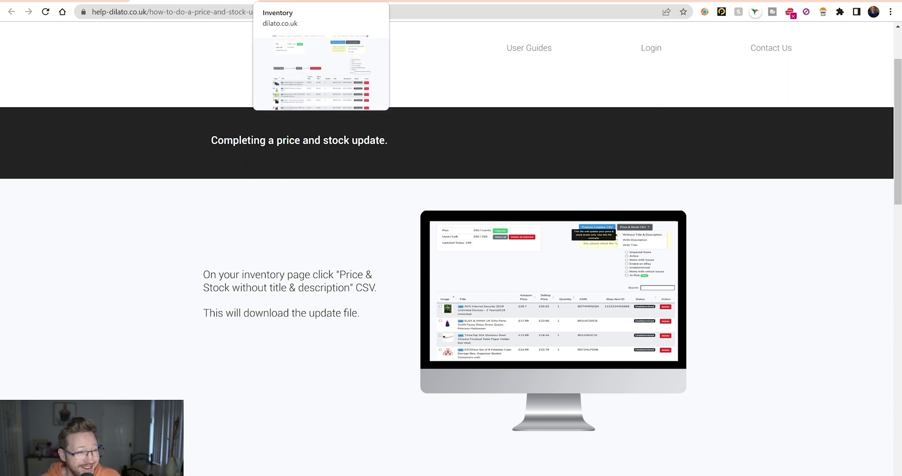
pyautogui.click(321, 2)
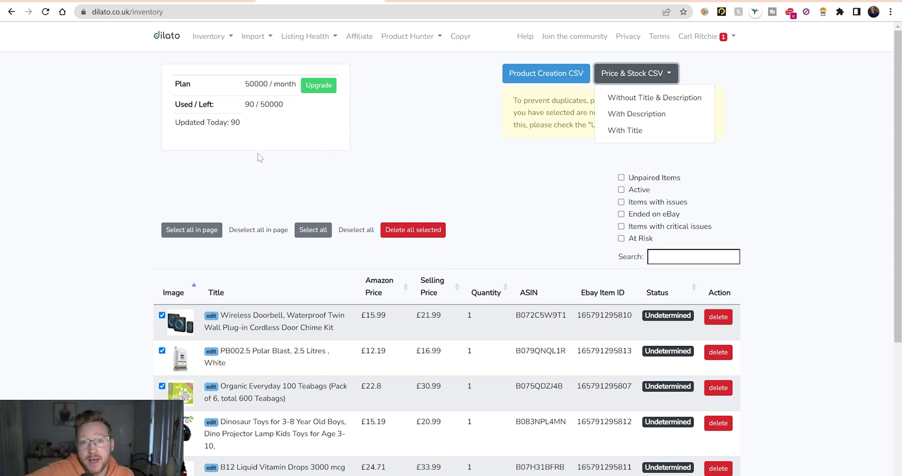
# Step: Review the Dilato set-up walk-through, from the eBay listing pairing steps back to the eBay business policies step
pyautogui.click(155, 2)
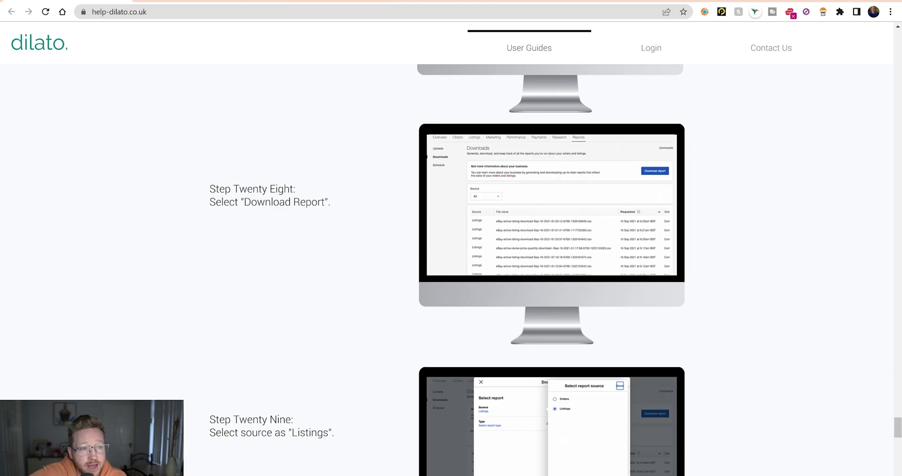
pyautogui.scroll(-19, 402, 240)
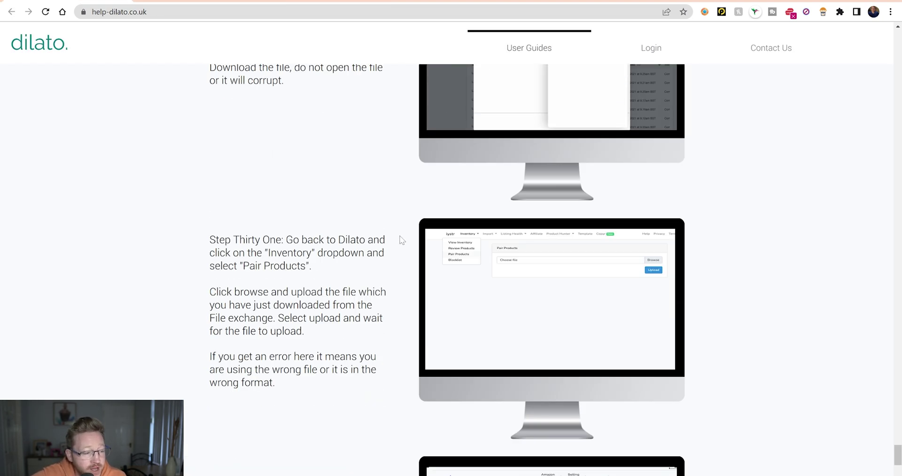
pyautogui.scroll(11, 402, 240)
pyautogui.scroll(15, 402, 239)
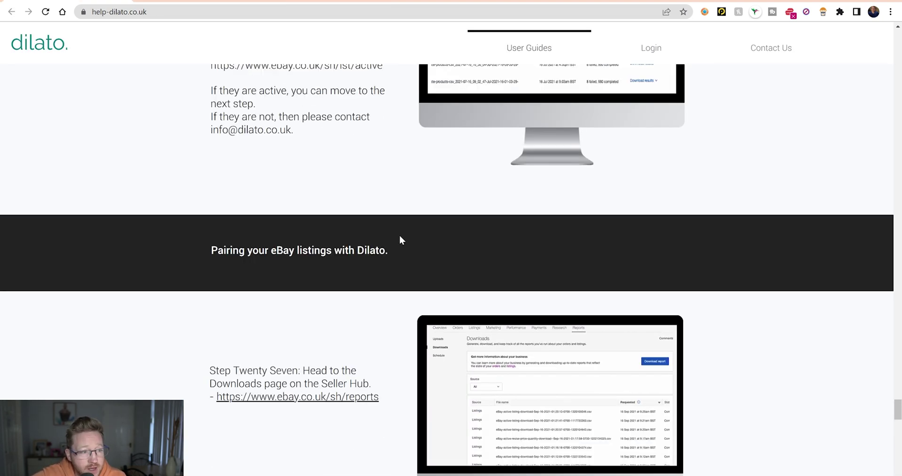
pyautogui.scroll(10, 402, 240)
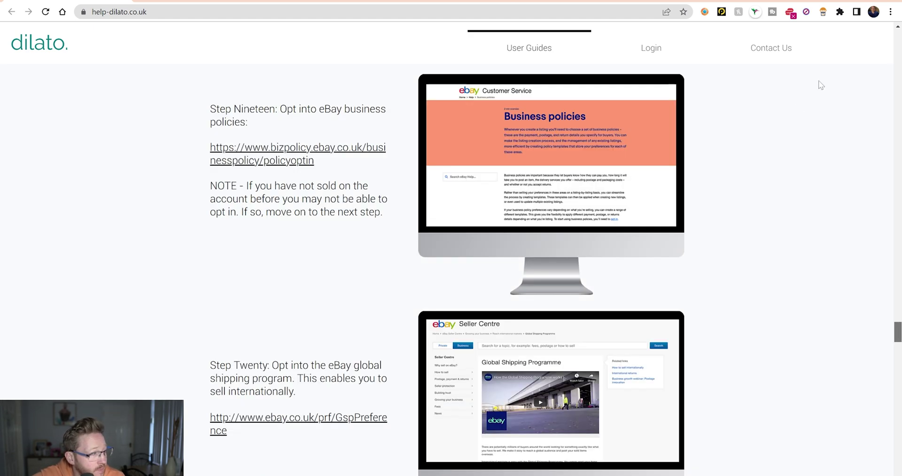
# Step: Look through the help site's index of Dilato, eBay, Amazon and Copyr guides and return to the price and stock guide
pyautogui.click(895, 49)
pyautogui.scroll(-5, 895, 50)
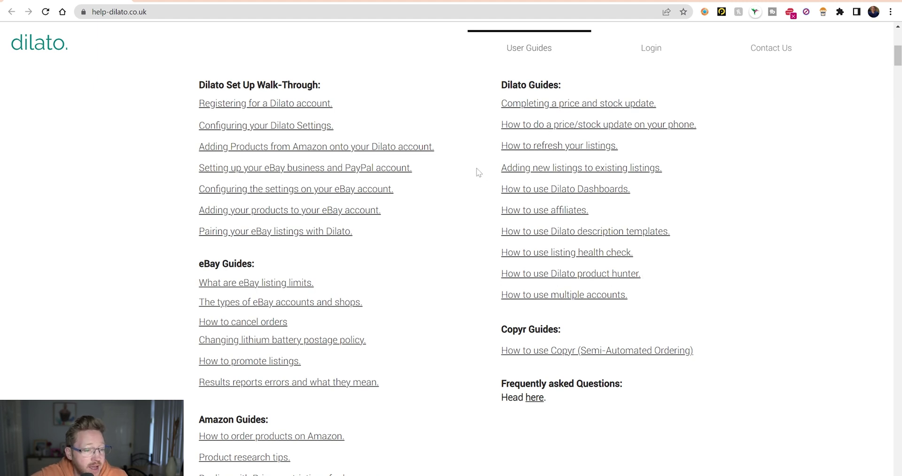
pyautogui.scroll(-1, 401, 218)
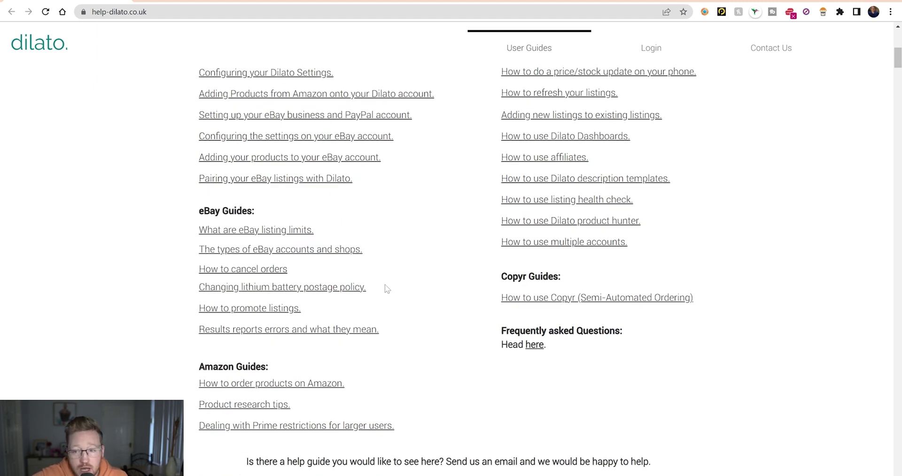
pyautogui.scroll(1, 381, 287)
pyautogui.scroll(6, 373, 326)
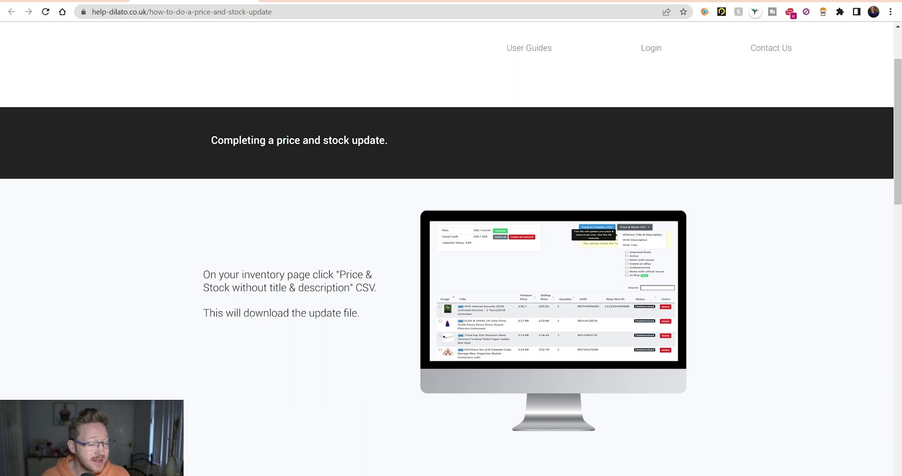
# Step: Look over the promoted active eBay listings, the price and stock update guide and the paired products in the Dilato inventory
pyautogui.hotkey('ctrl', 'Tab')
pyautogui.hotkey('ctrl', 'Tab')
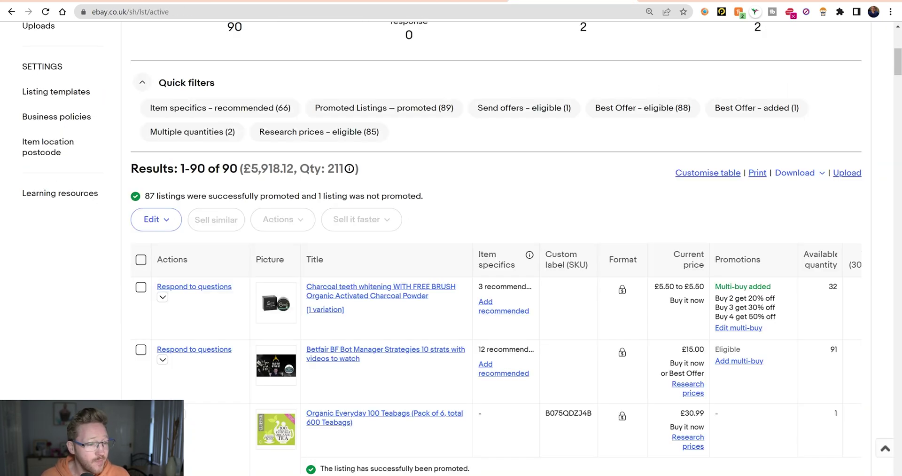
pyautogui.hotkey('ctrl', 'Tab')
pyautogui.hotkey('ctrl', 'Tab')
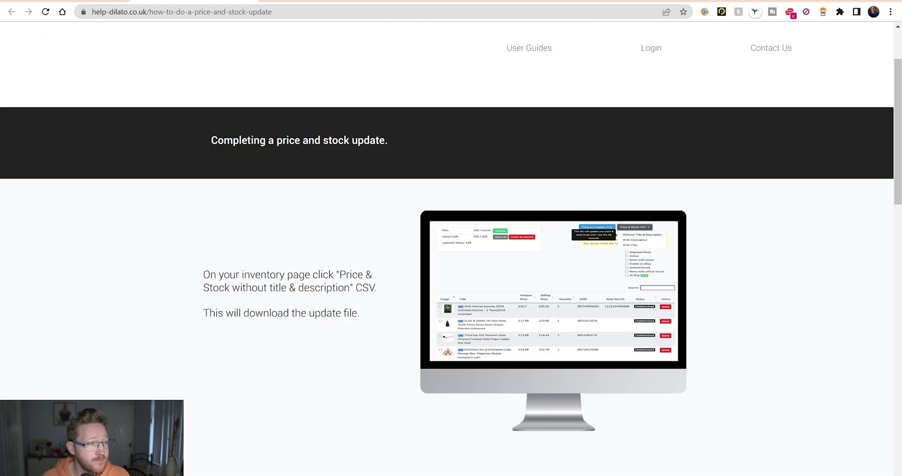
pyautogui.scroll(-4, 289, 281)
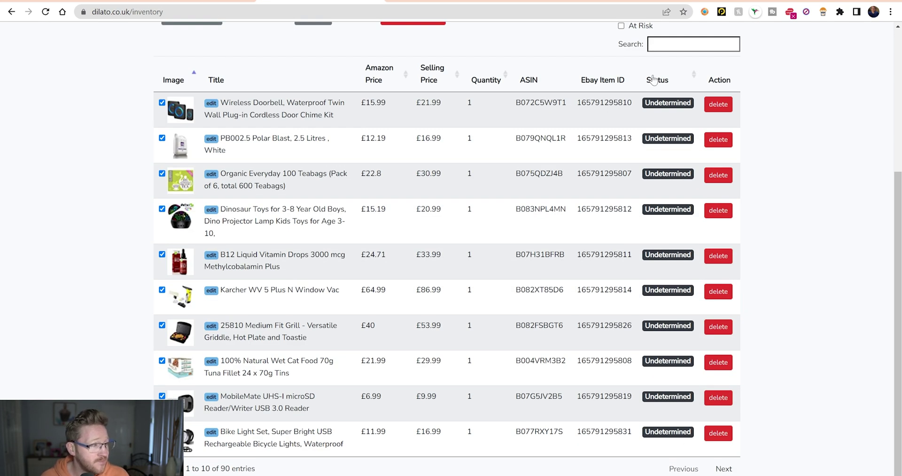
pyautogui.scroll(2, 190, 218)
pyautogui.scroll(1, 189, 218)
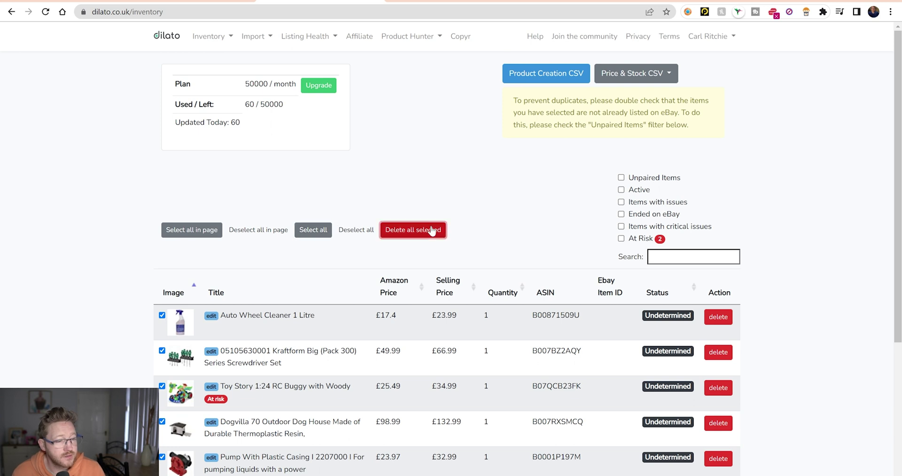
# Step: Delete all selected products from the Dilato inventory, confirm the deletion, and apply Select all to the product table
pyautogui.click(431, 230)
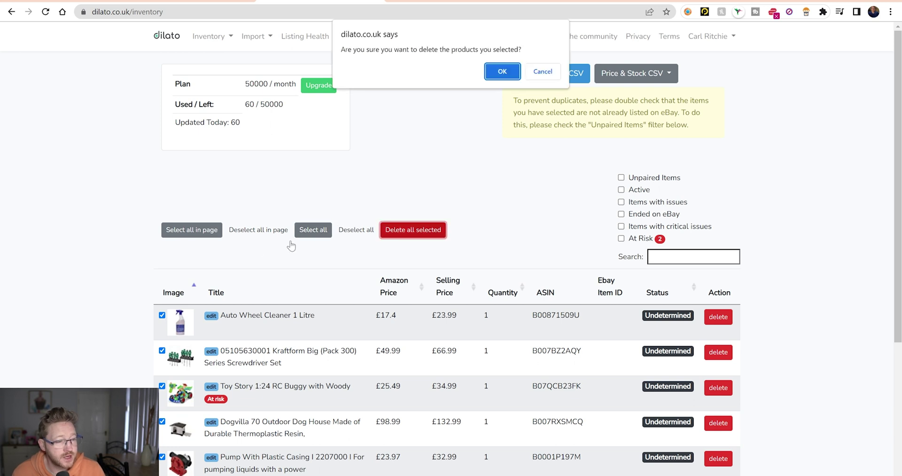
pyautogui.click(493, 76)
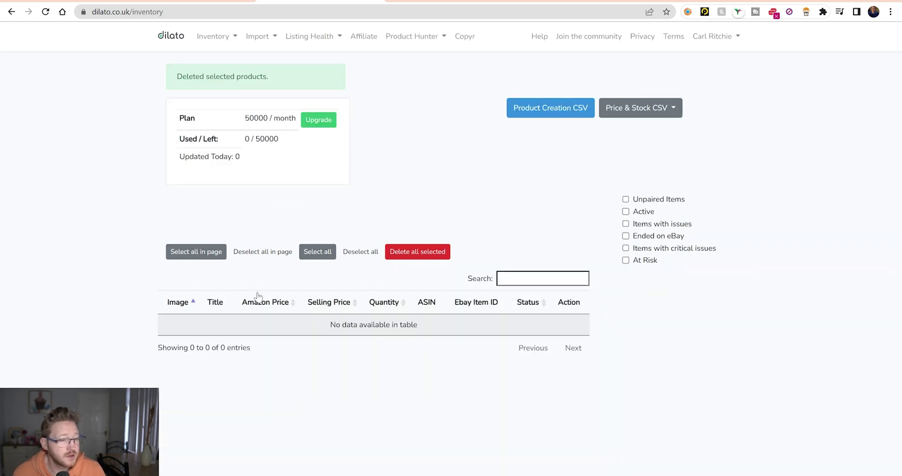
pyautogui.click(318, 259)
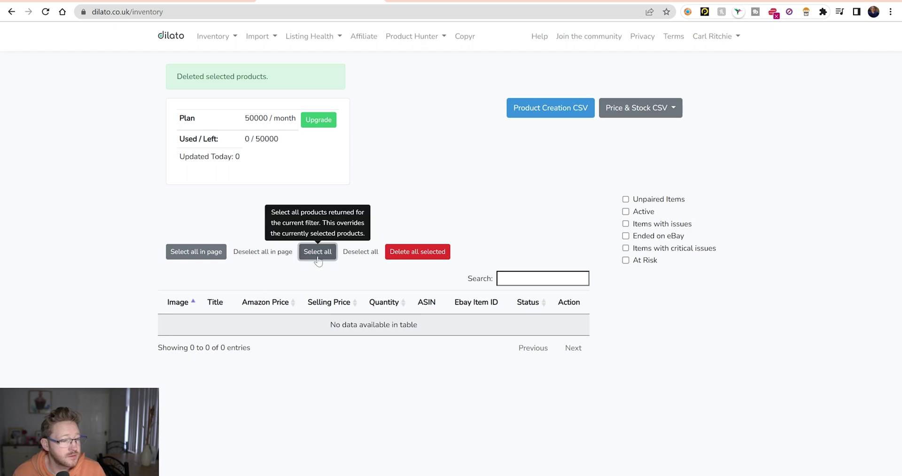